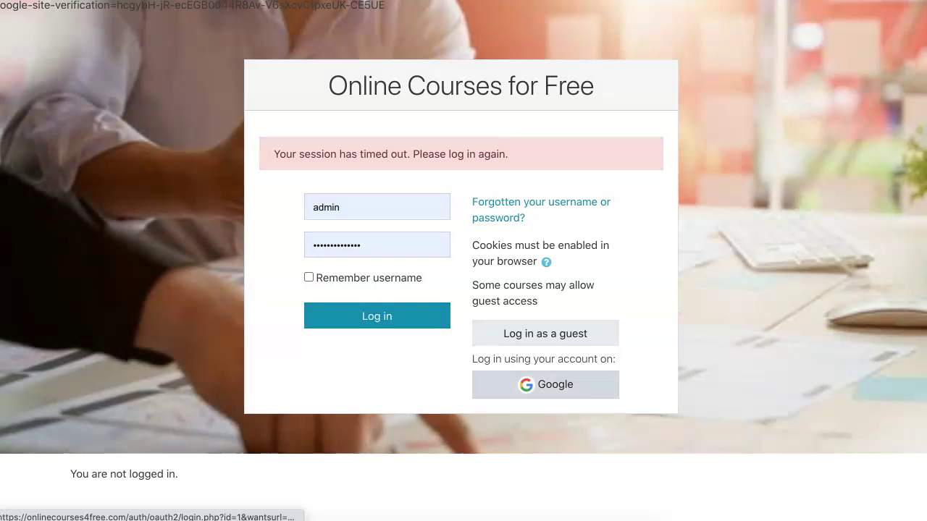
# - Log back in with the Google account and go to Site administration
pyautogui.click(545, 384)
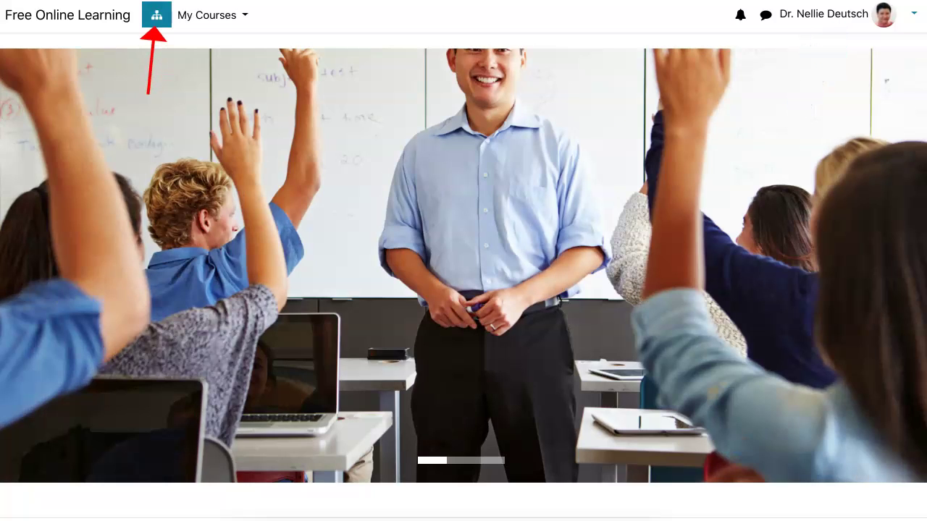
pyautogui.click(157, 15)
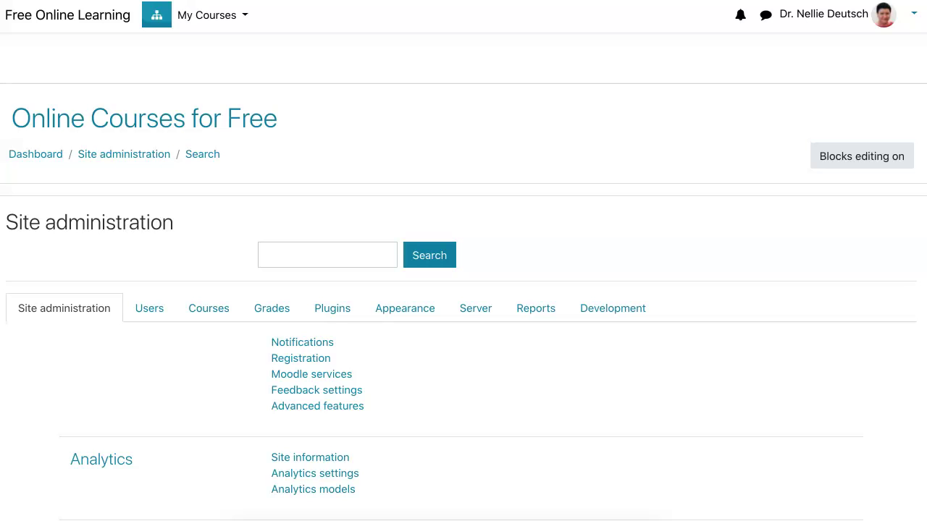
# - Open the Fordson theme settings under Appearance > Themes
pyautogui.scroll(-1, 463, 260)
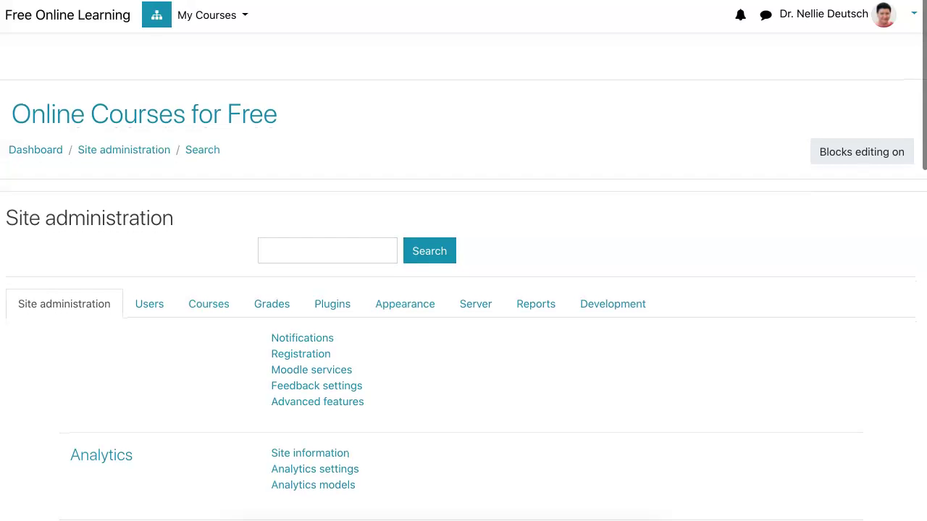
pyautogui.click(404, 307)
pyautogui.scroll(-3, 297, 311)
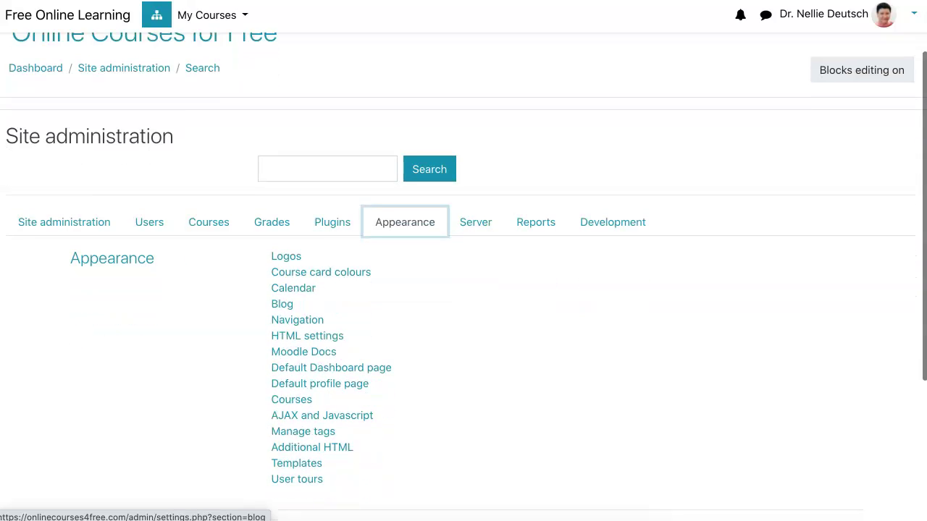
pyautogui.scroll(-6, 301, 307)
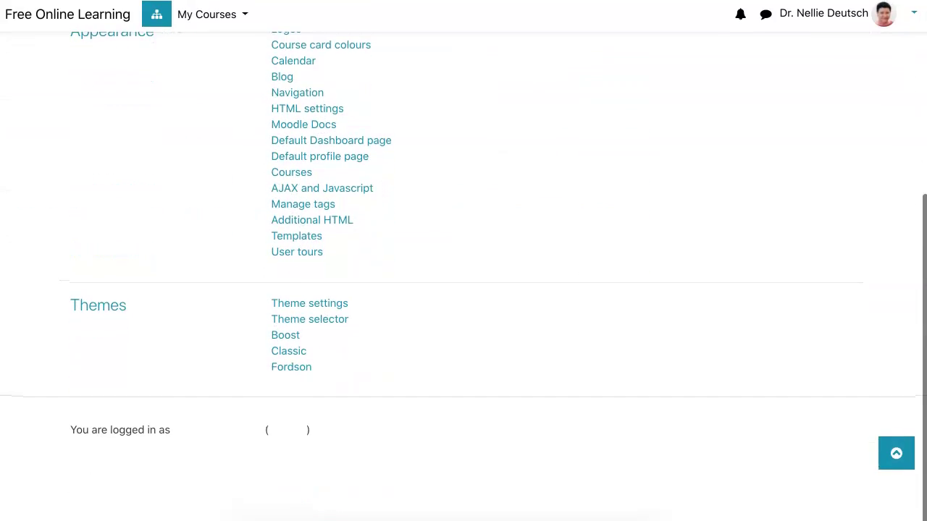
pyautogui.click(291, 367)
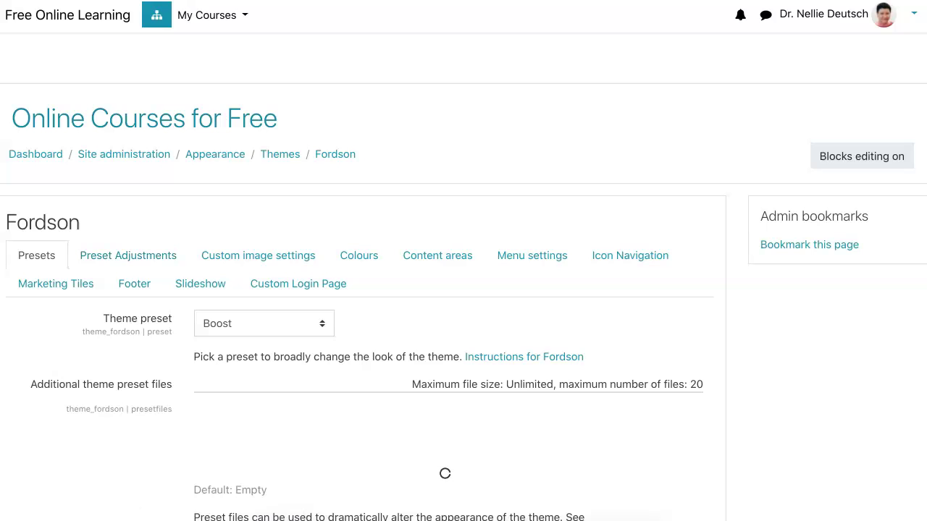
# - Keep Collapsible Topics Course Format under Plugin Integrations at Turn Integration On
pyautogui.scroll(-5, 463, 289)
pyautogui.scroll(-5, 463, 289)
pyautogui.scroll(-6, 463, 289)
pyautogui.scroll(-3, 463, 290)
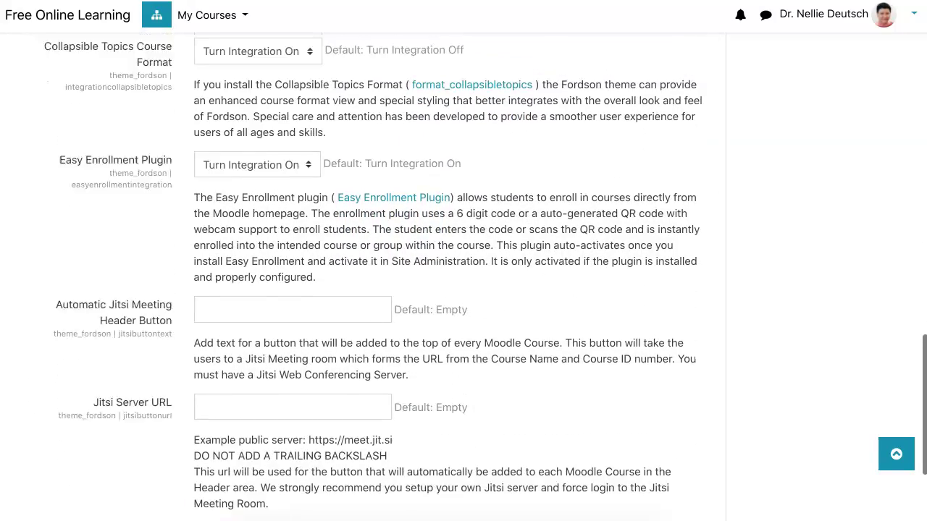
pyautogui.scroll(2, 463, 290)
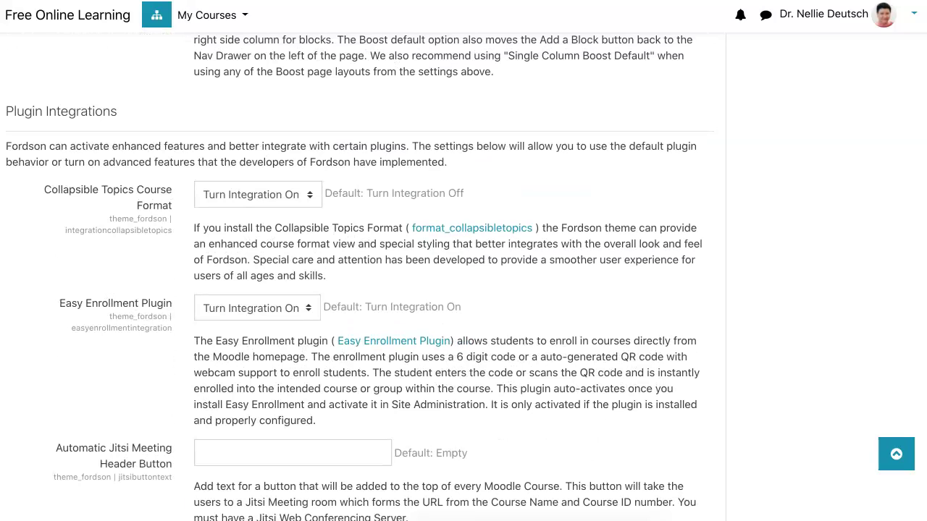
pyautogui.click(257, 194)
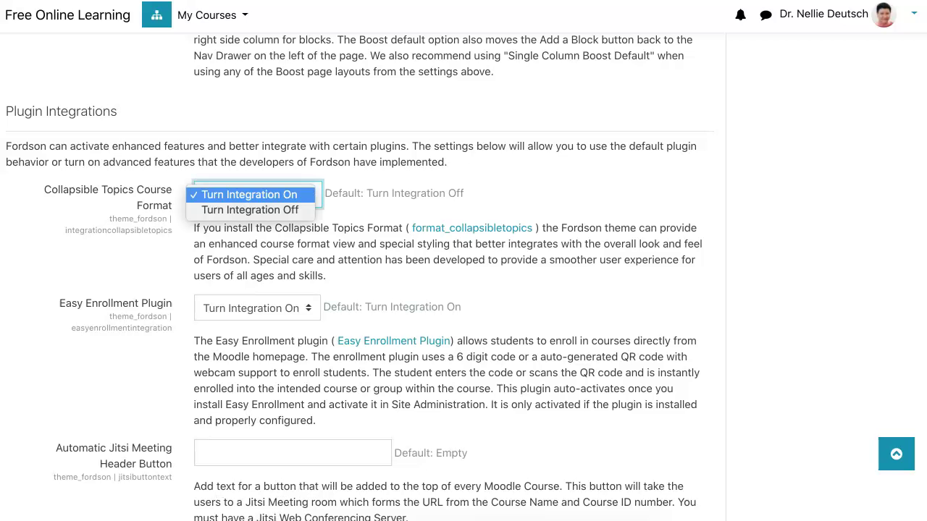
pyautogui.click(249, 194)
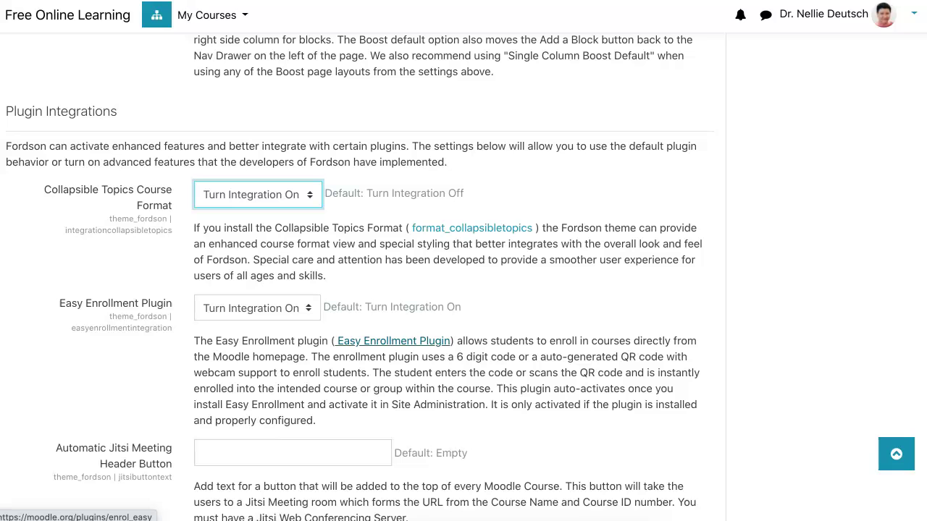
pyautogui.scroll(-2, 464, 277)
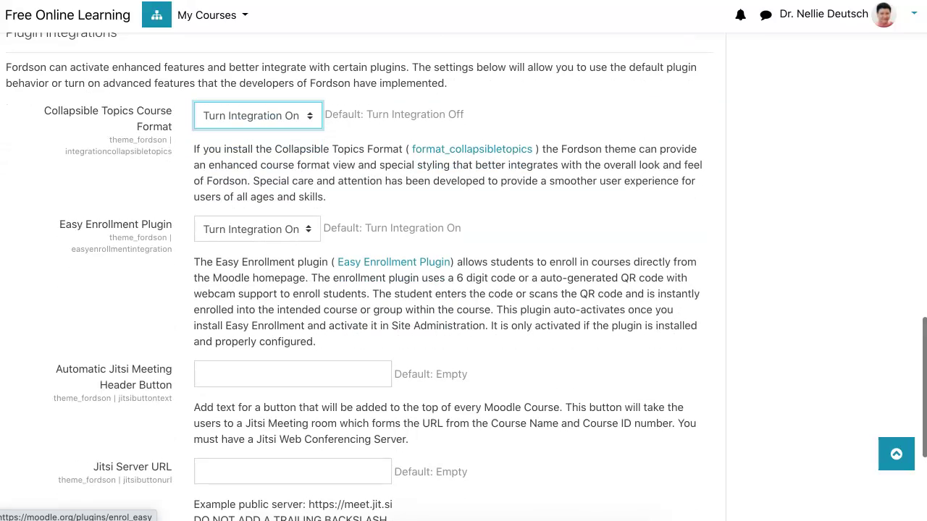
pyautogui.scroll(-2, 463, 276)
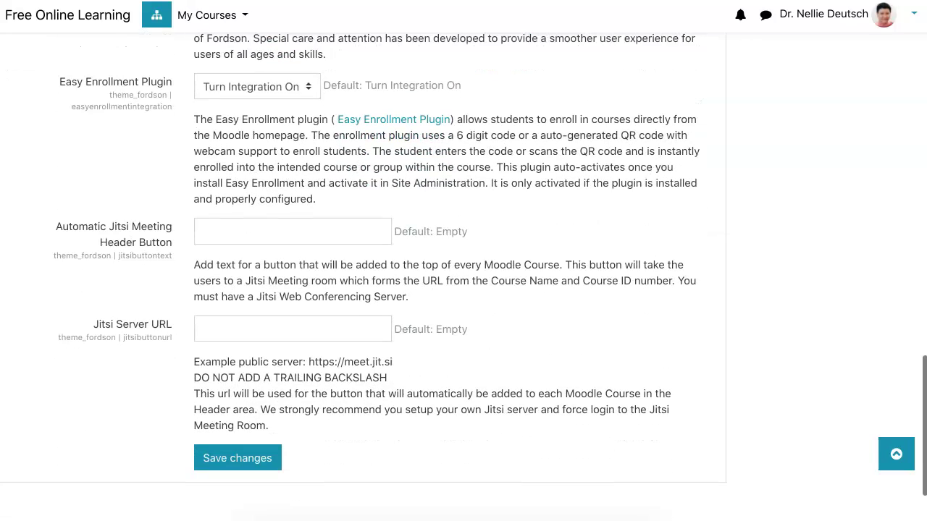
pyautogui.scroll(4, 463, 276)
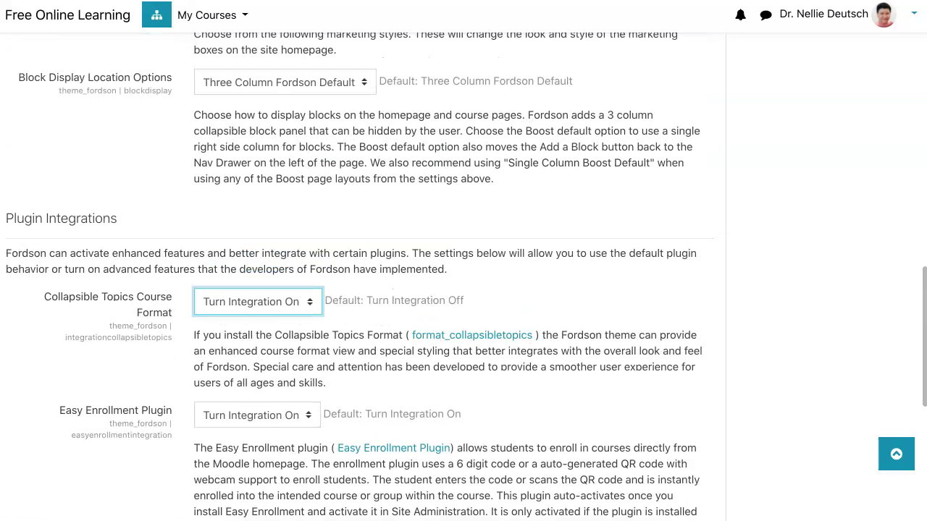
# - Open the format_collapsibletopics plugin page and log in to moodle.org with Google
pyautogui.click(471, 335)
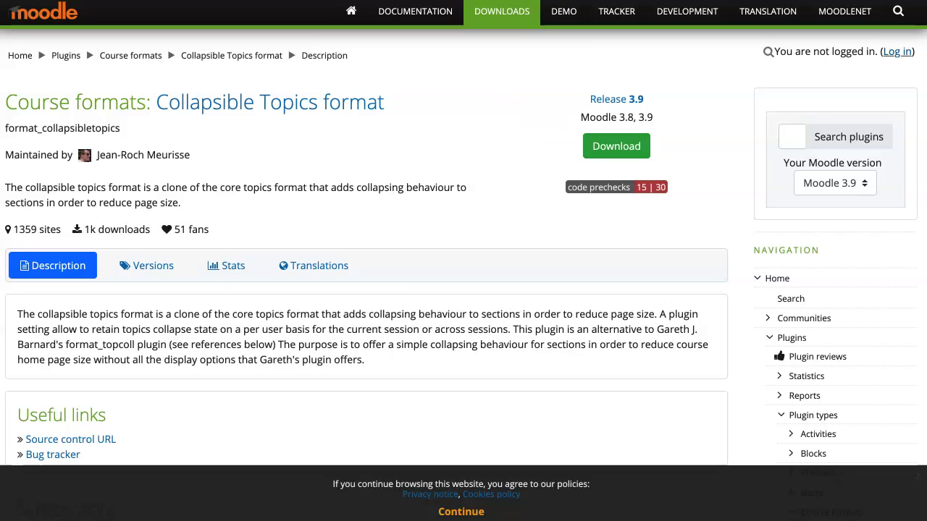
pyautogui.click(896, 52)
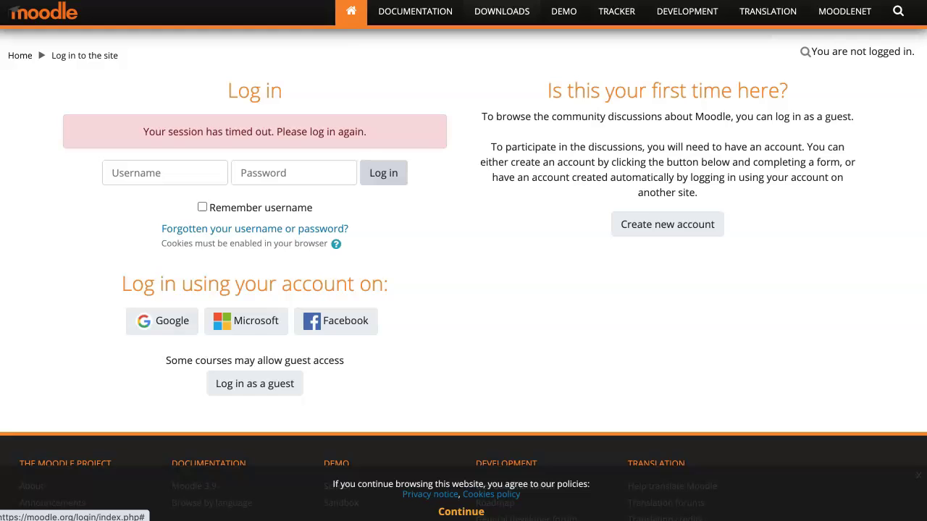
pyautogui.click(162, 321)
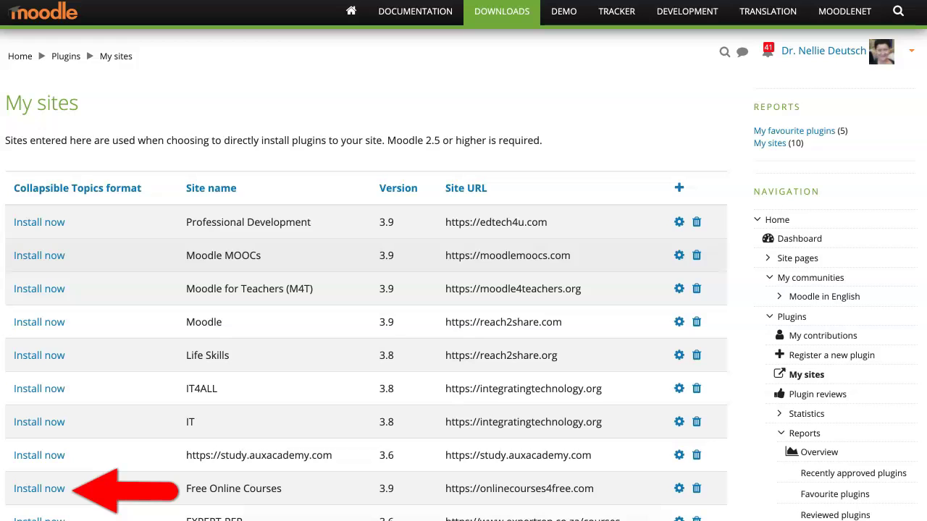
# - Choose Install now for the Free Online Courses site under My sites
pyautogui.scroll(-2, 464, 275)
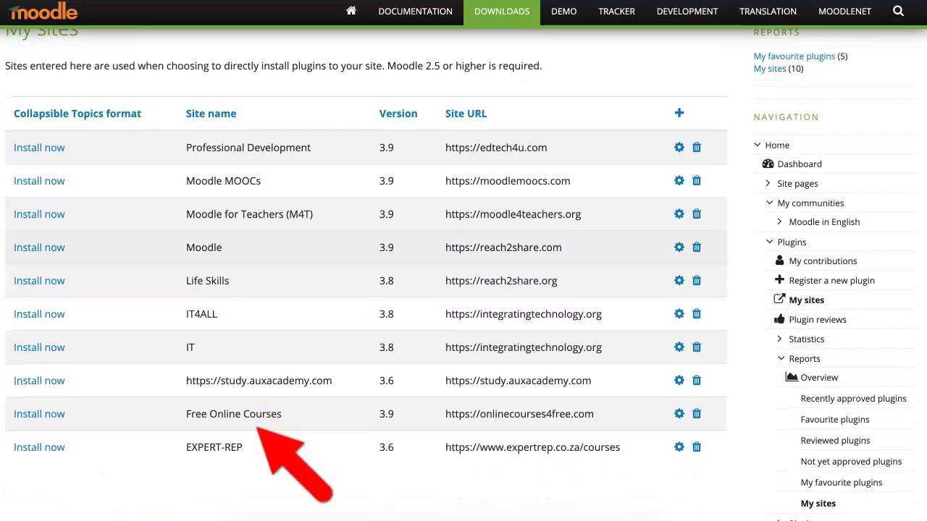
pyautogui.scroll(-1, 362, 289)
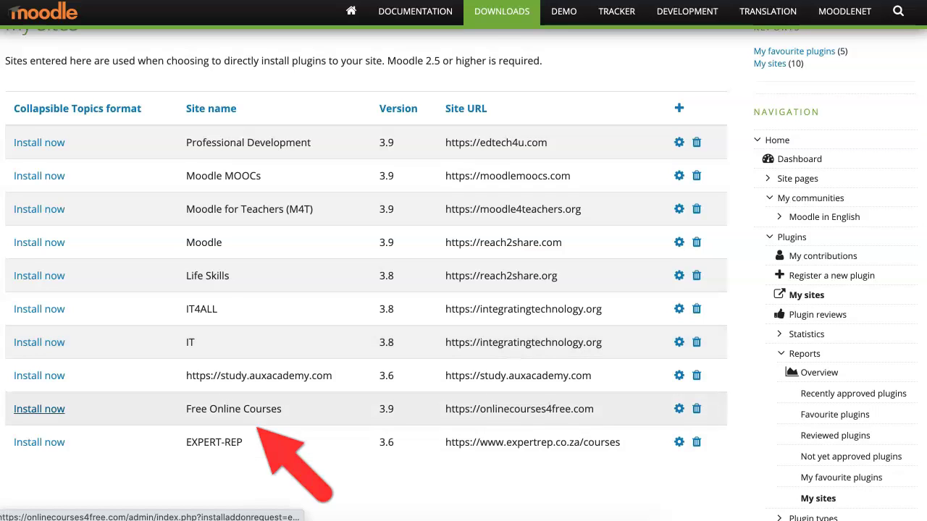
pyautogui.click(39, 409)
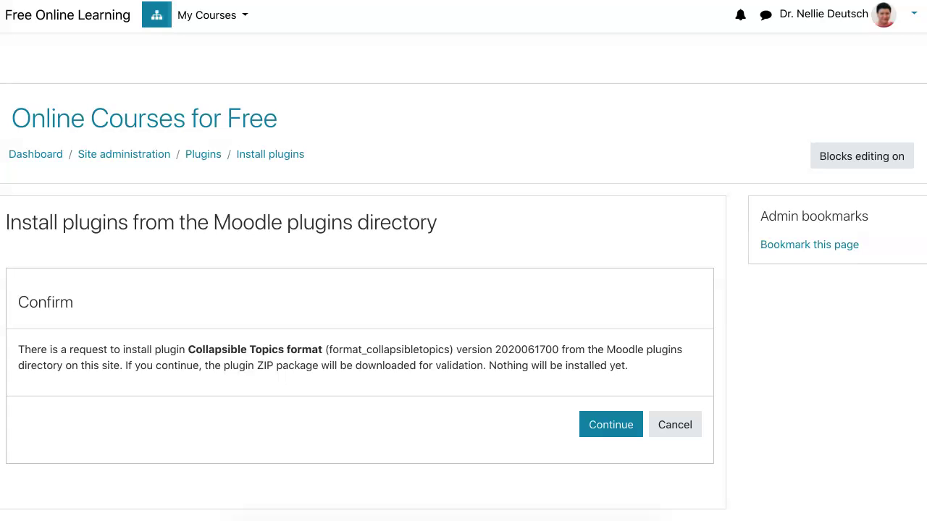
# - Validate the plugin package, pass the server checks and upgrade the Moodle database
pyautogui.click(611, 424)
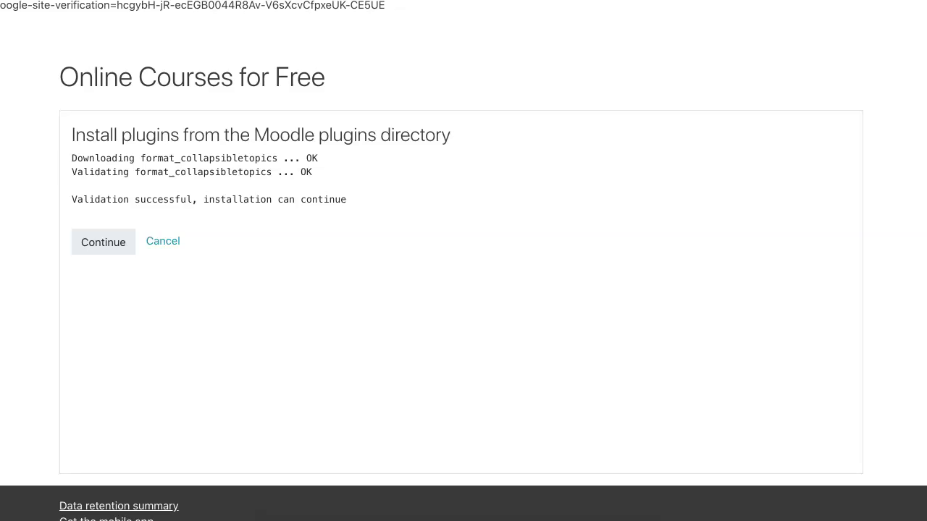
pyautogui.click(103, 242)
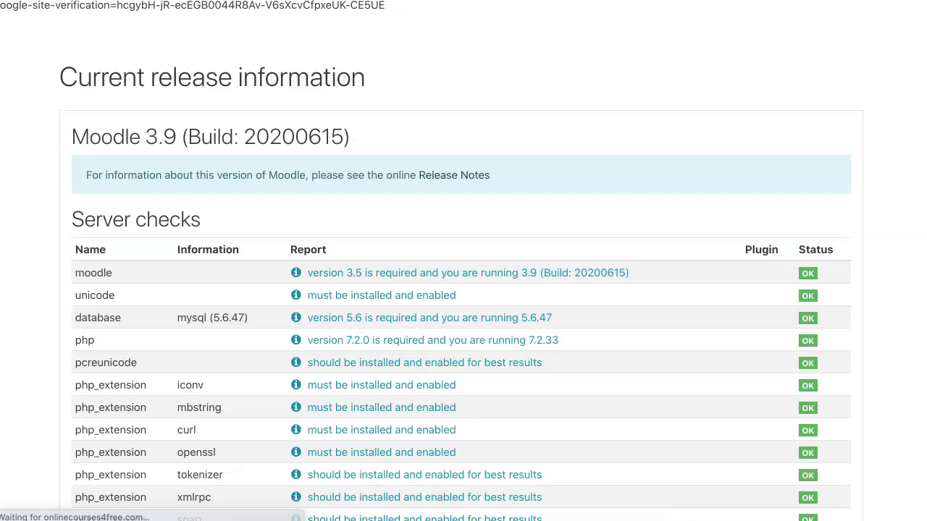
pyautogui.scroll(-1, 463, 289)
pyautogui.scroll(-10, 464, 289)
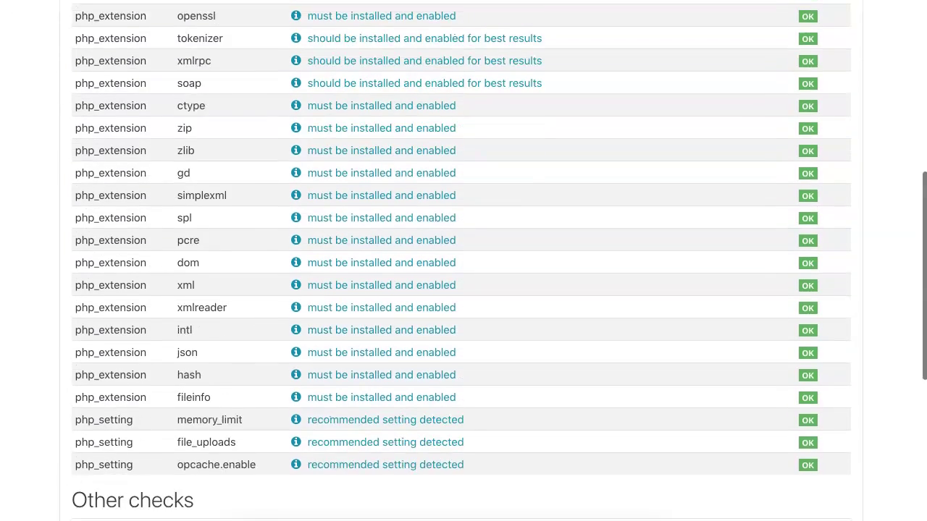
pyautogui.scroll(-2, 463, 290)
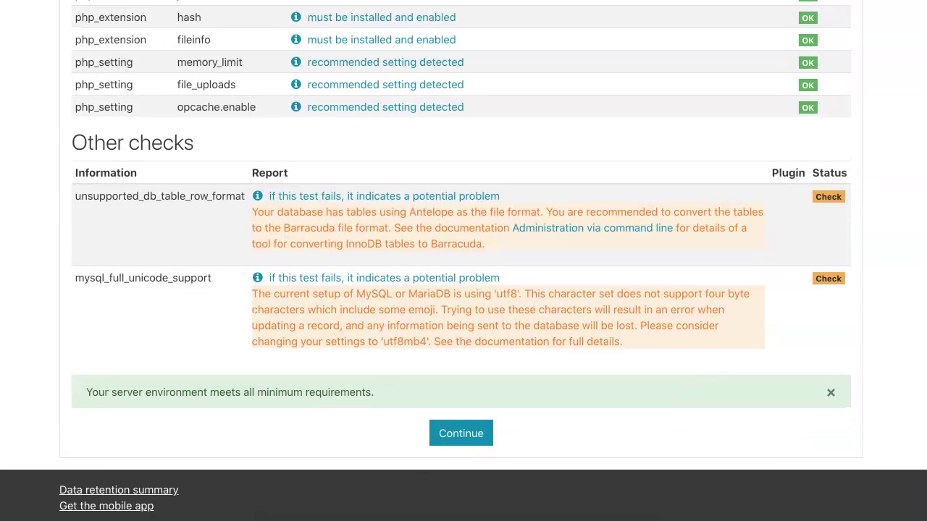
pyautogui.click(460, 433)
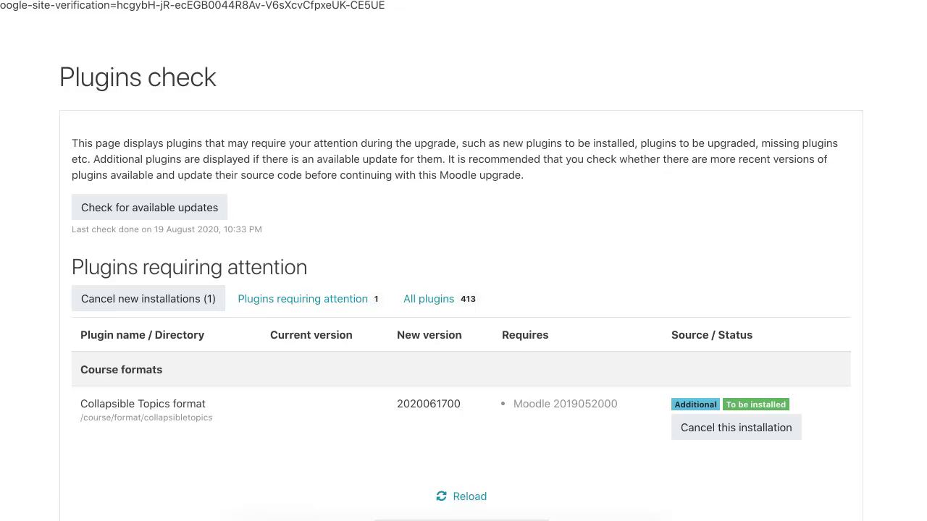
pyautogui.scroll(-2, 463, 290)
pyautogui.click(461, 474)
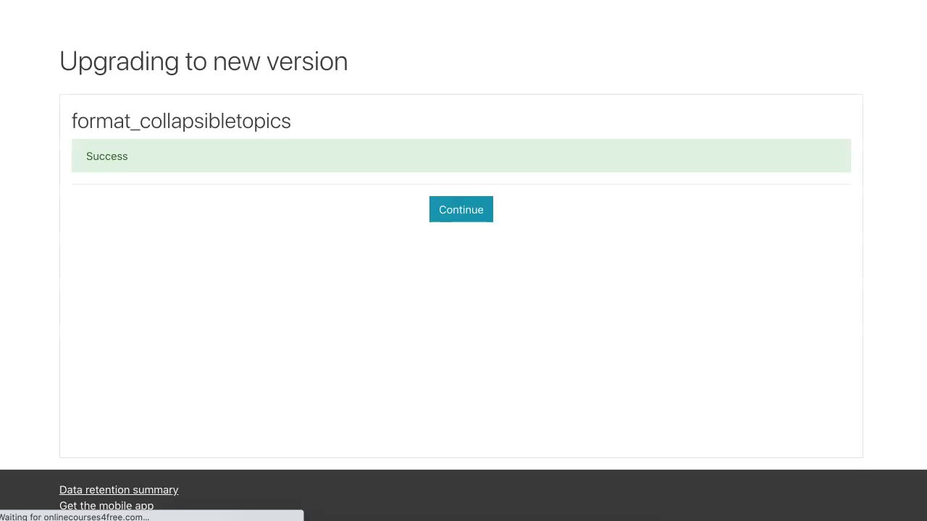
# - Continue past the upgrade and save the default Collapsible Topics format setting
pyautogui.click(461, 209)
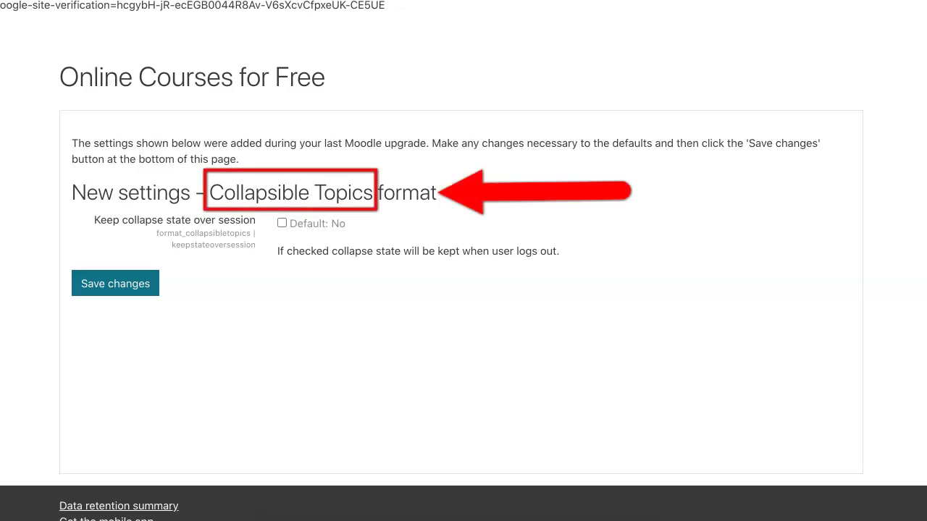
pyautogui.press('Tab')
pyautogui.press('Return')
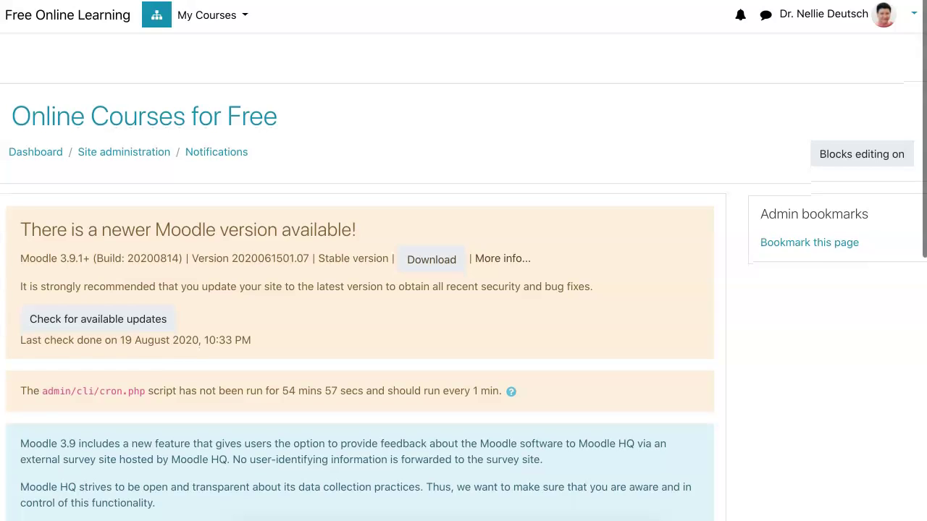
# - Return to the Site administration page from the top bar using the keyboard
pyautogui.press('Tab')
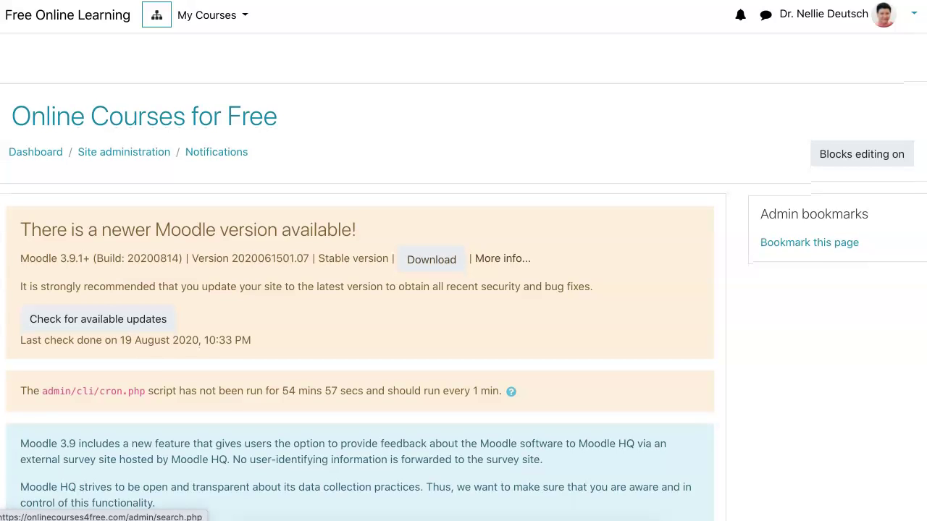
pyautogui.press('Tab')
pyautogui.press('Return')
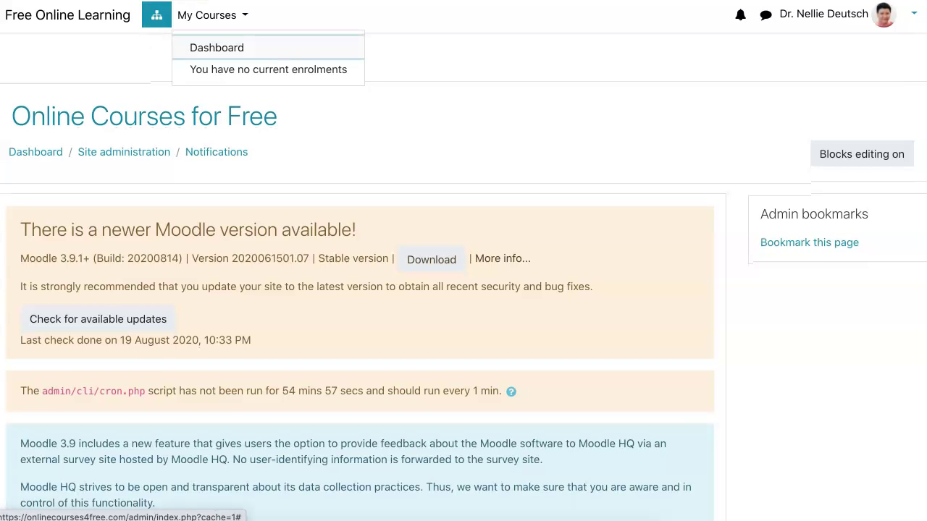
pyautogui.press('Escape')
pyautogui.hotkey('shift', 'Tab')
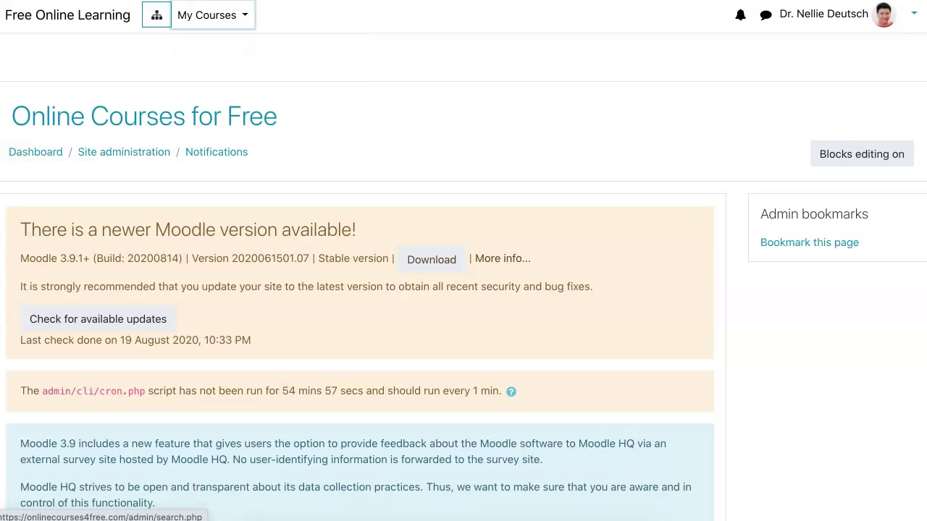
pyautogui.press('Return')
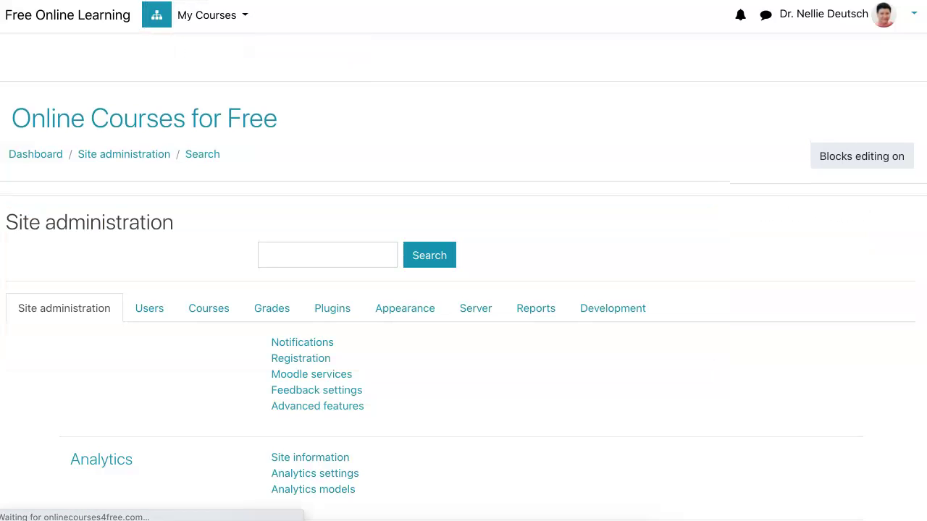
# - Open Appearance > Themes > Fordson and page down toward Plugin Integrations
pyautogui.press('Tab')
pyautogui.press('Tab')
pyautogui.press('Tab')
pyautogui.press('Tab')
pyautogui.press('Tab')
pyautogui.press('Tab')
pyautogui.press('Return')
pyautogui.press('Tab')
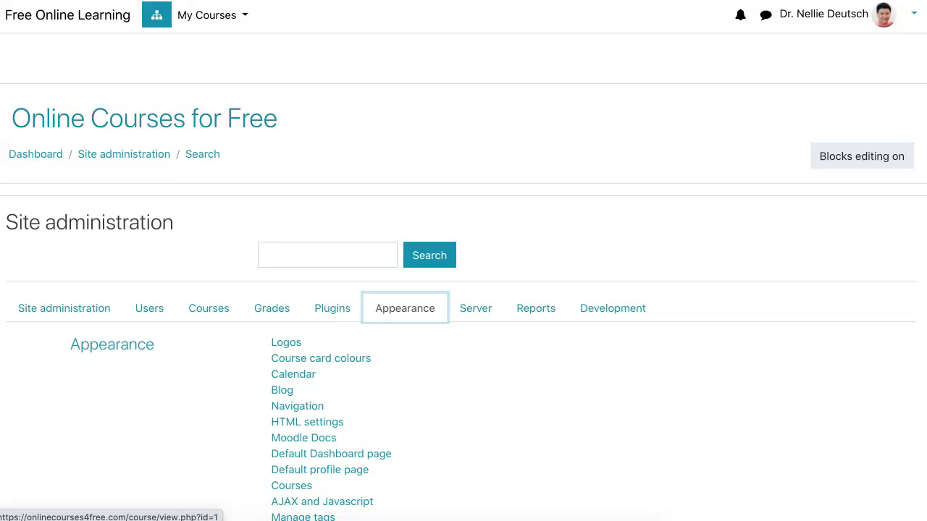
pyautogui.press('pagedown')
pyautogui.press('Tab')
pyautogui.press('Return')
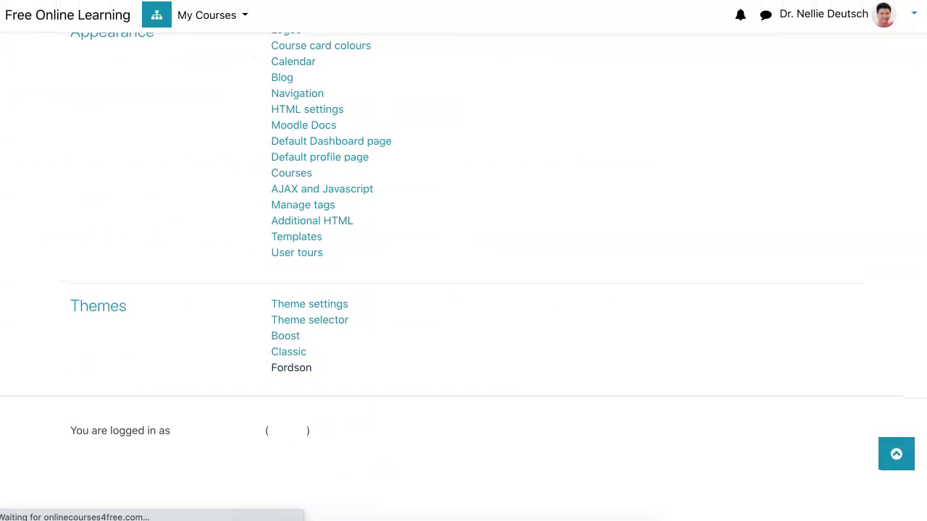
pyautogui.press('pagedown')
pyautogui.press('pagedown')
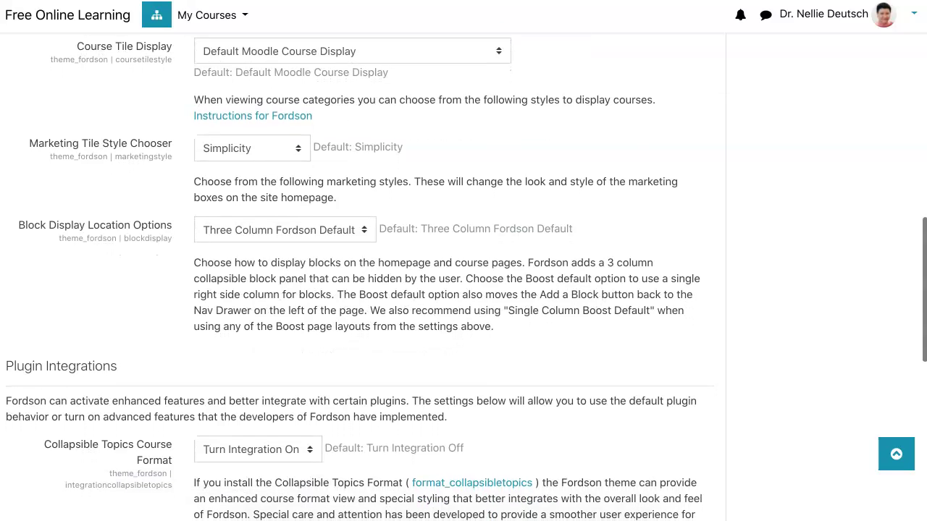
# - Set Collapsible Topics Course Format to Turn Integration On in the Fordson settings
pyautogui.press('pagedown')
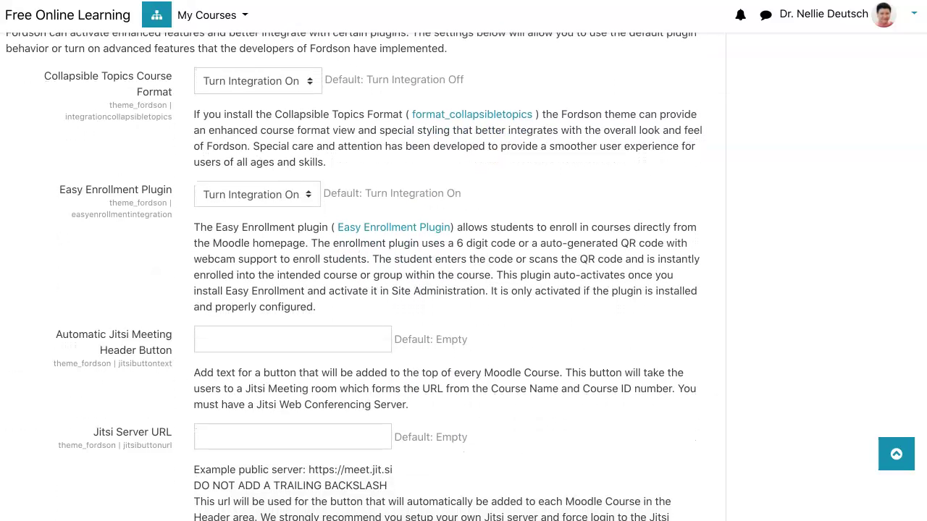
pyautogui.press('Tab')
pyautogui.press('Tab')
pyautogui.press('Tab')
pyautogui.press('Tab')
pyautogui.hotkey('shift', 'Tab')
pyautogui.press('space')
pyautogui.press('Return')
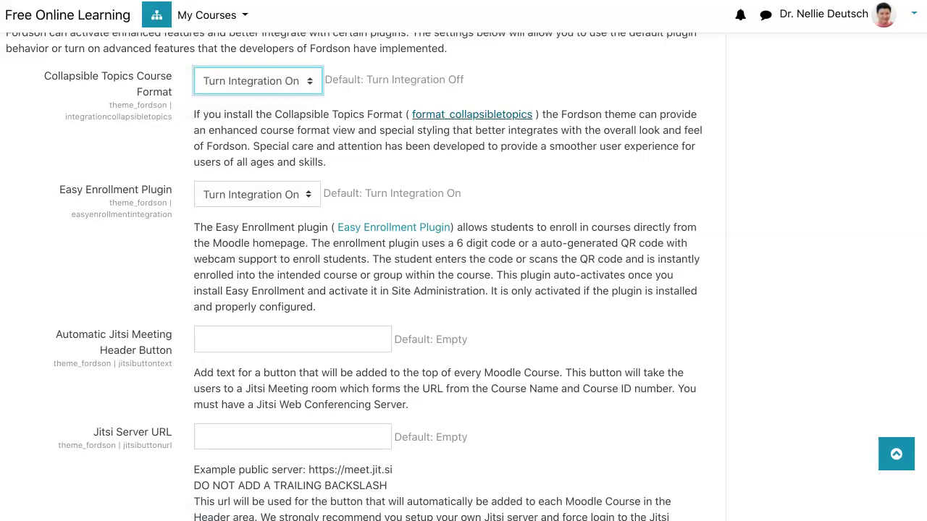
# - Scroll through the Fordson settings to reach the Fordson instructions document
pyautogui.scroll(4, 463, 275)
pyautogui.scroll(4, 464, 278)
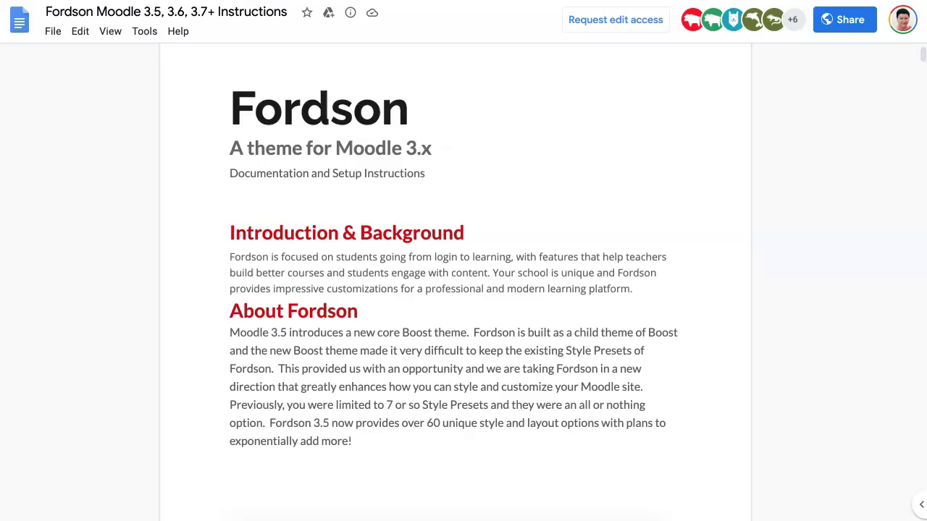
pyautogui.scroll(-5, 463, 261)
pyautogui.scroll(-10, 463, 289)
pyautogui.scroll(5, 464, 289)
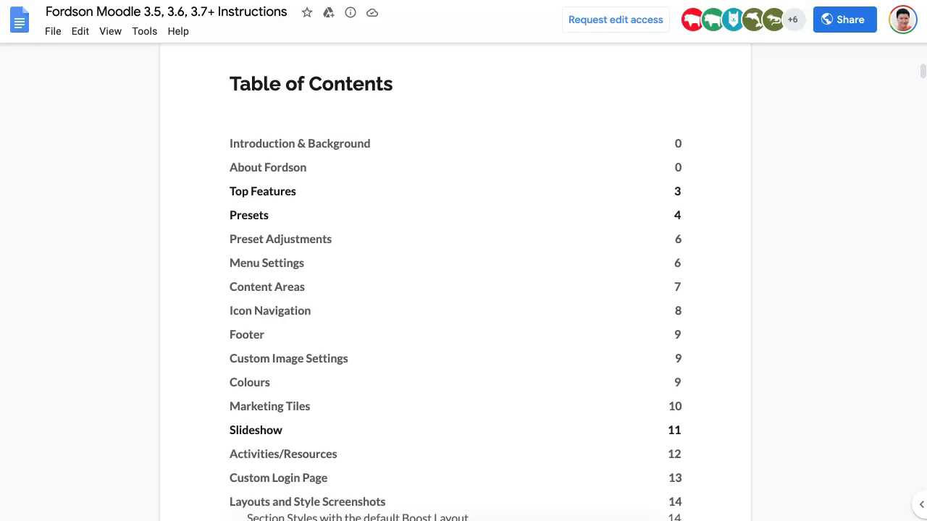
pyautogui.scroll(-15, 463, 289)
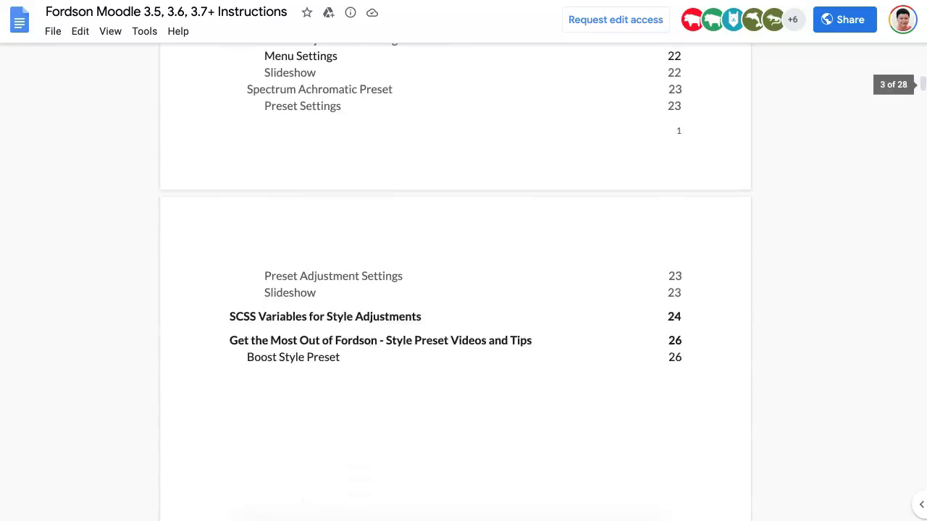
pyautogui.scroll(-15, 464, 290)
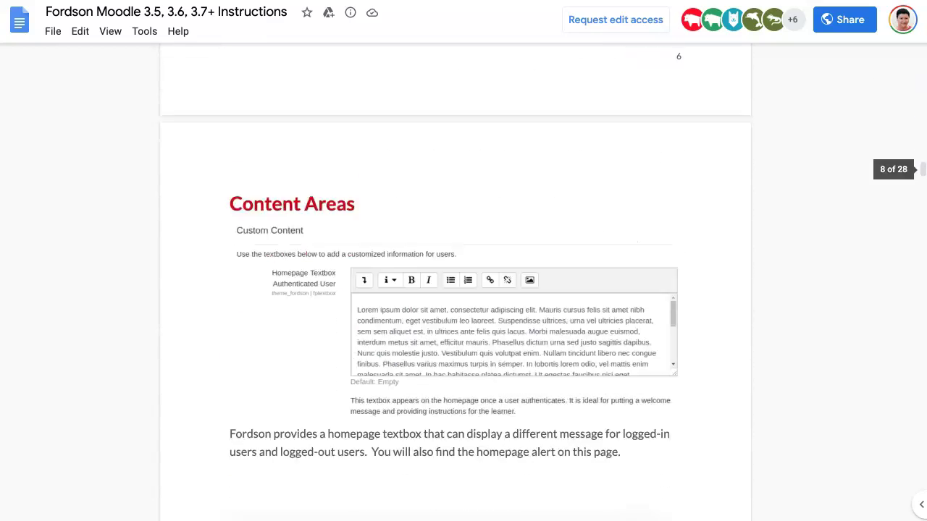
pyautogui.scroll(-10, 463, 289)
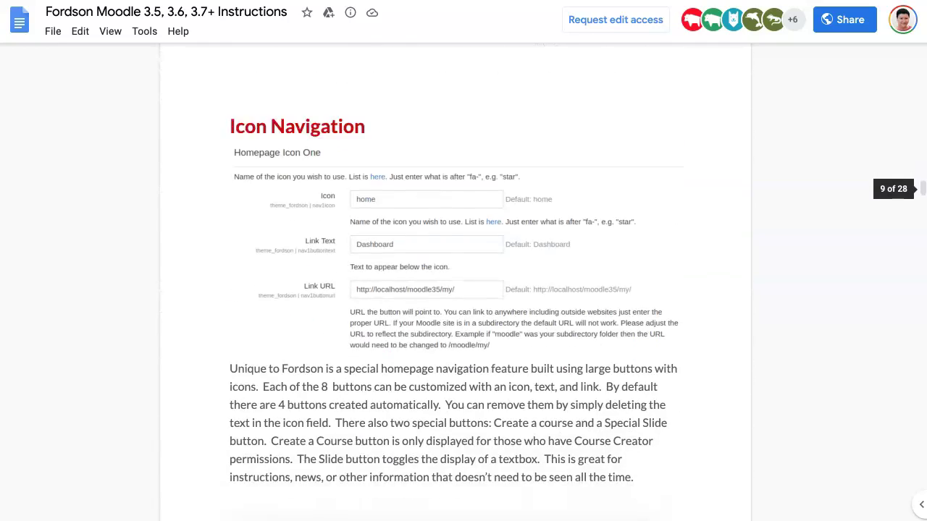
pyautogui.scroll(-10, 464, 290)
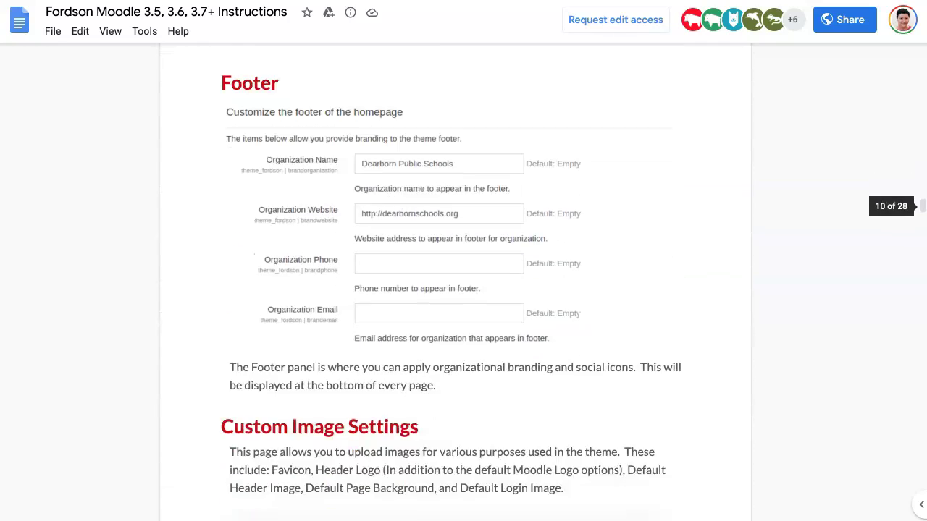
pyautogui.scroll(-10, 463, 289)
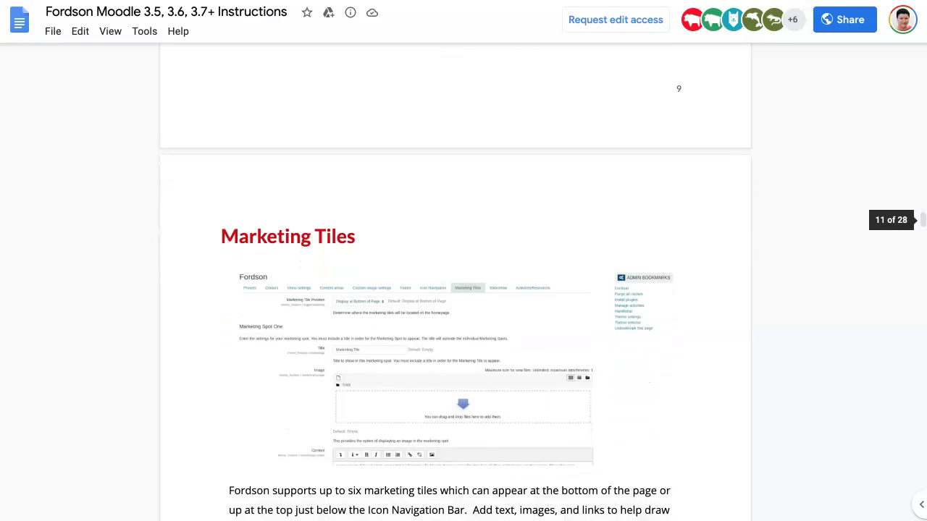
pyautogui.scroll(6, 464, 289)
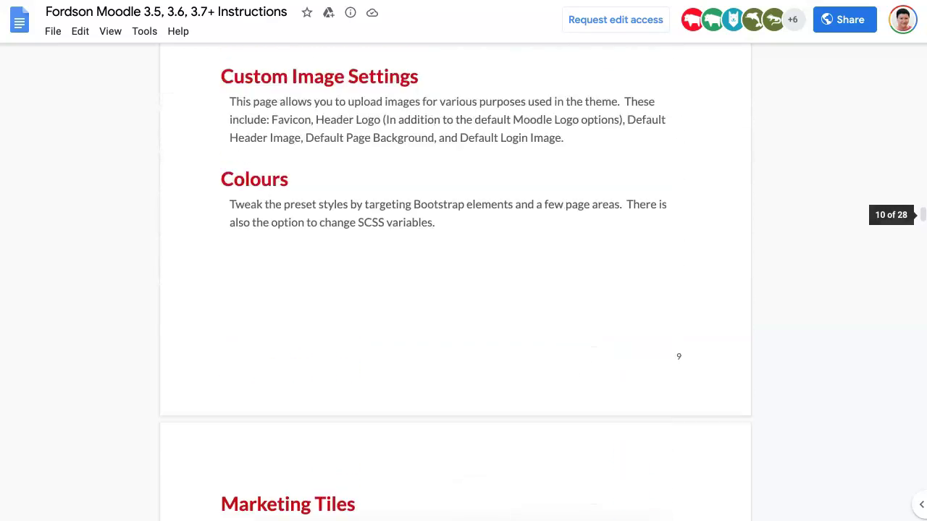
pyautogui.scroll(15, 463, 290)
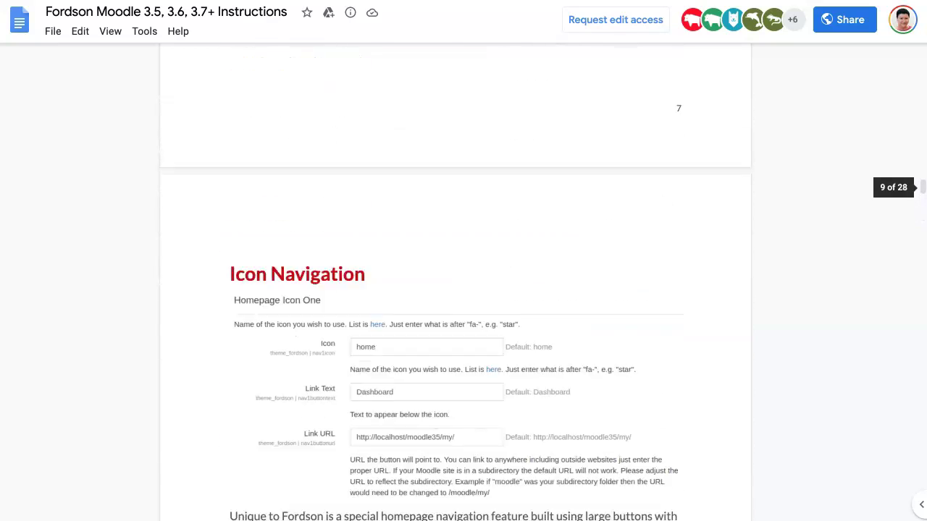
pyautogui.scroll(15, 464, 290)
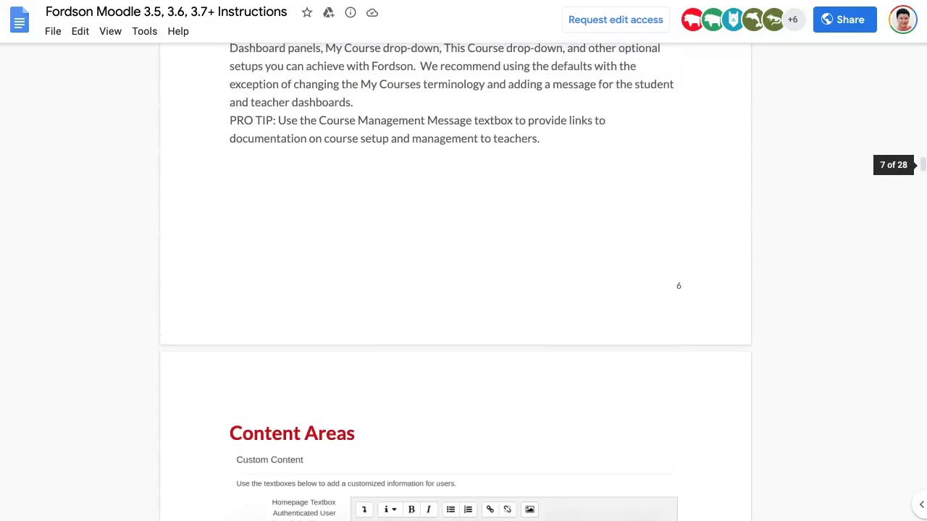
pyautogui.scroll(15, 464, 290)
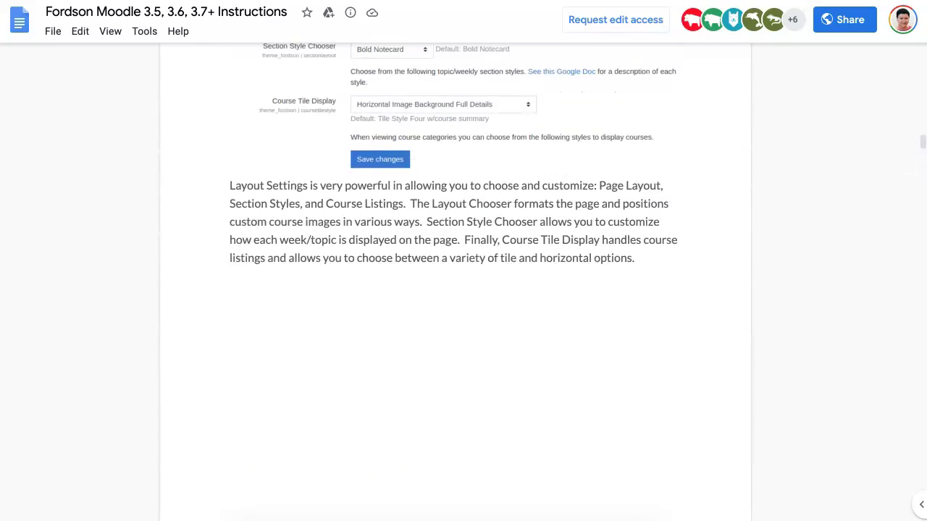
pyautogui.scroll(2, 463, 290)
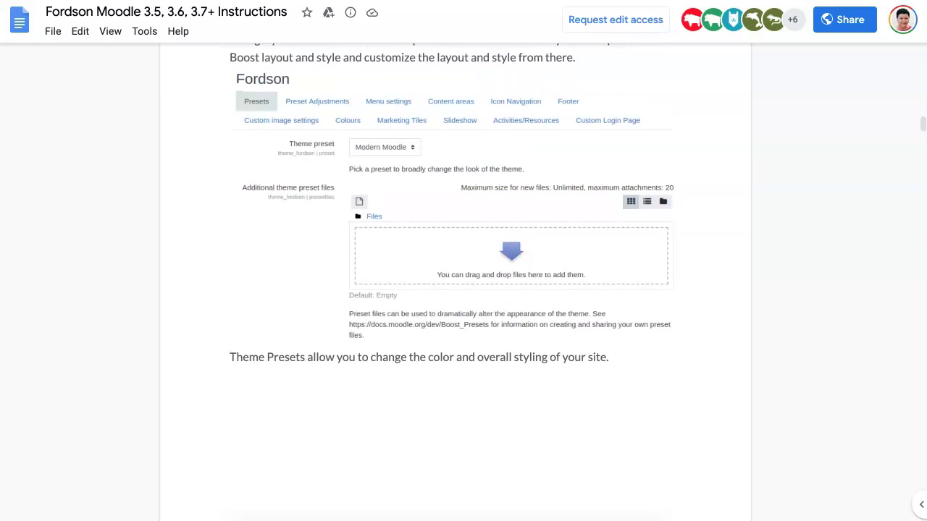
pyautogui.scroll(1, 464, 289)
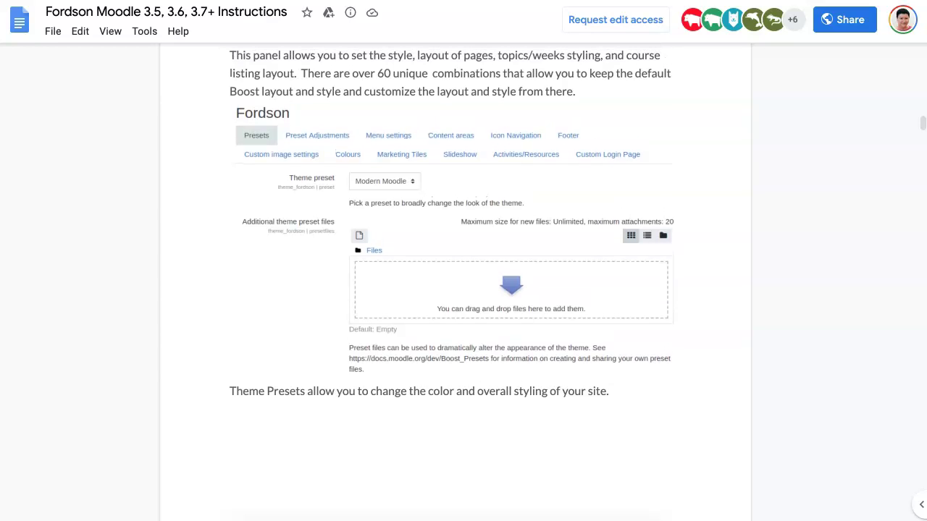
pyautogui.scroll(-1, 463, 289)
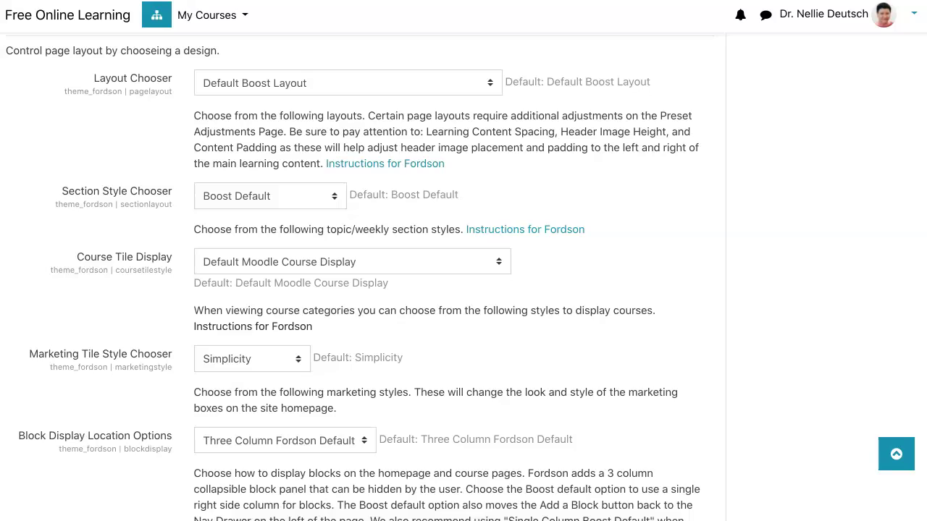
# - Select the Boost_Presets documentation address on the Fordson Presets tab, then scroll to the top
pyautogui.scroll(5, 464, 277)
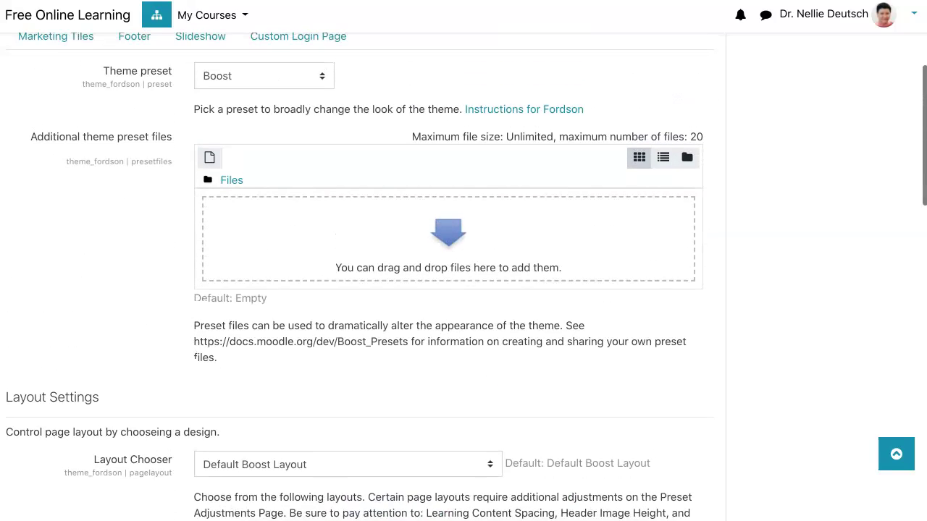
pyautogui.scroll(1, 463, 277)
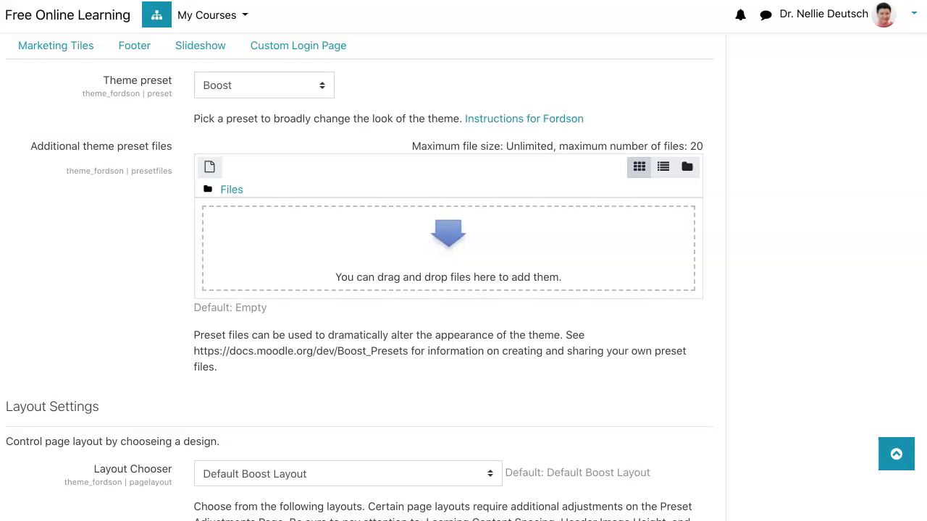
pyautogui.moveTo(194, 351); pyautogui.dragTo(414, 350)
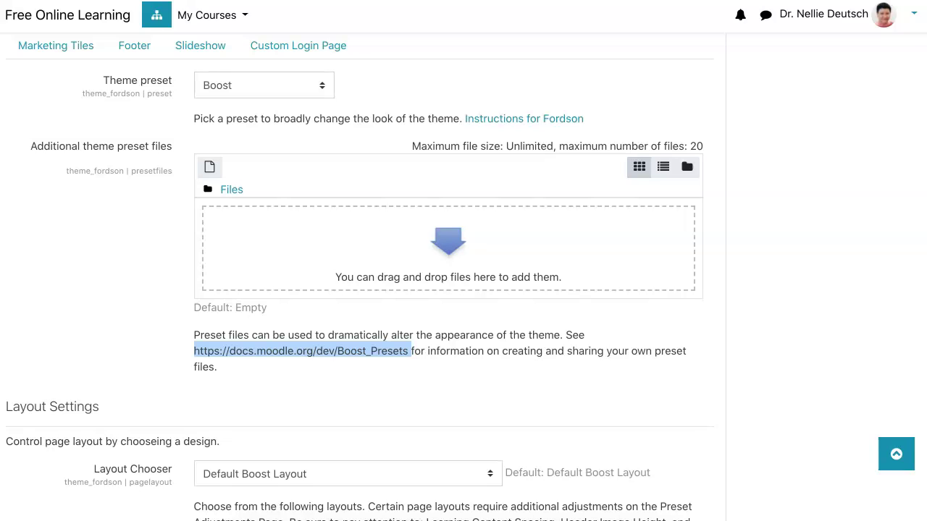
pyautogui.scroll(1, 464, 275)
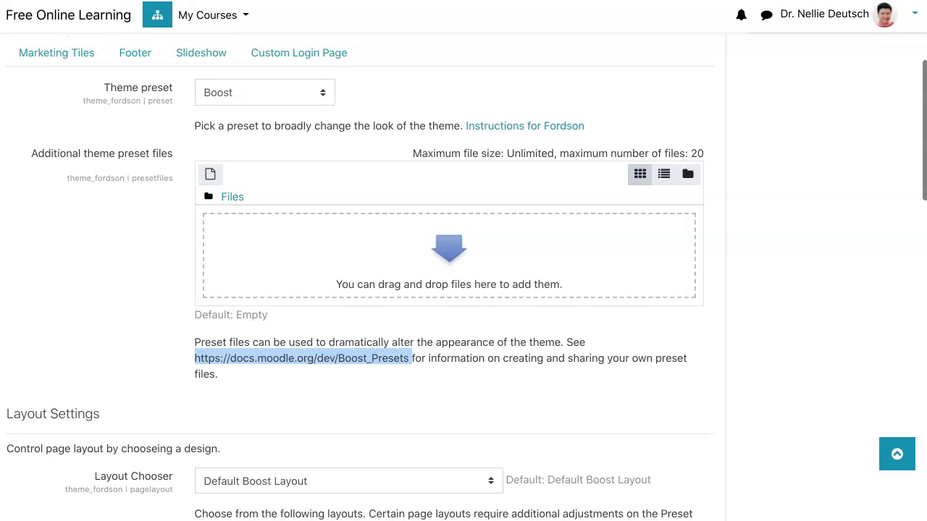
pyautogui.scroll(5, 463, 275)
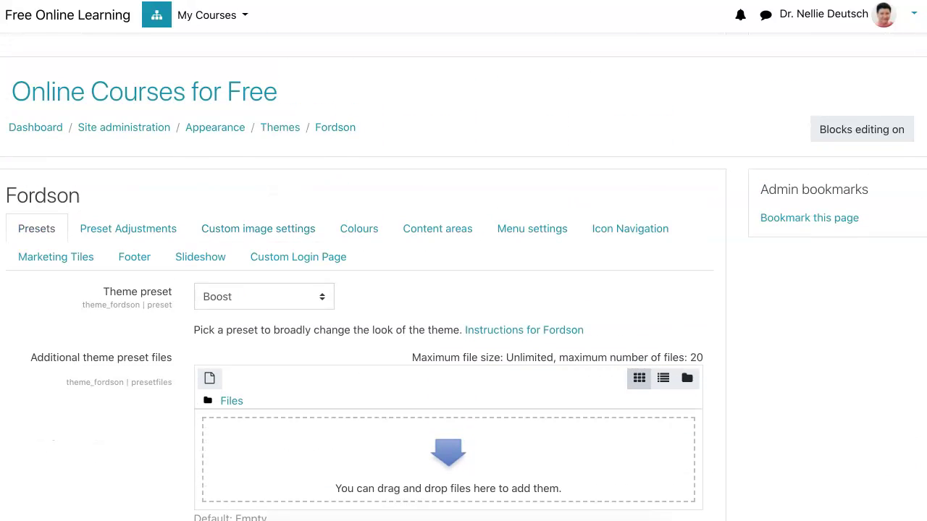
pyautogui.scroll(1, 463, 290)
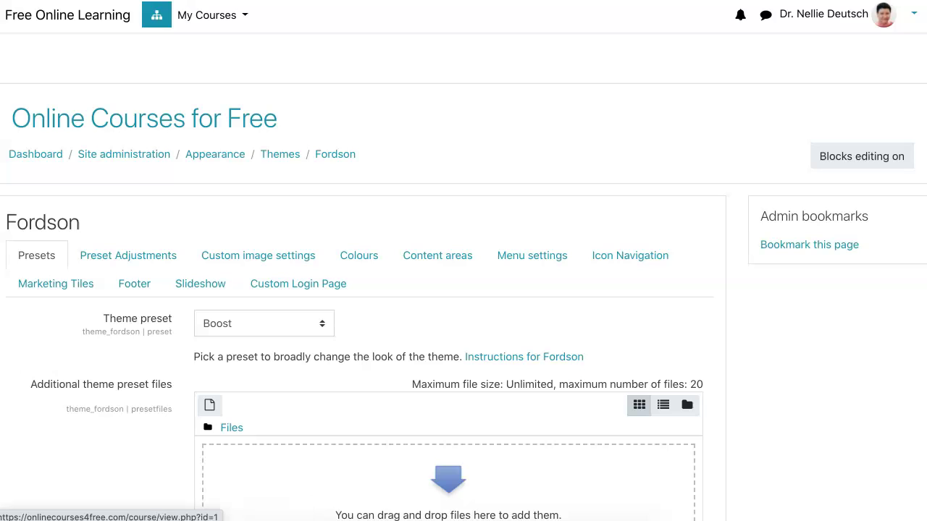
# - Go to Site administration > Courses and start Add a new course
pyautogui.click(124, 155)
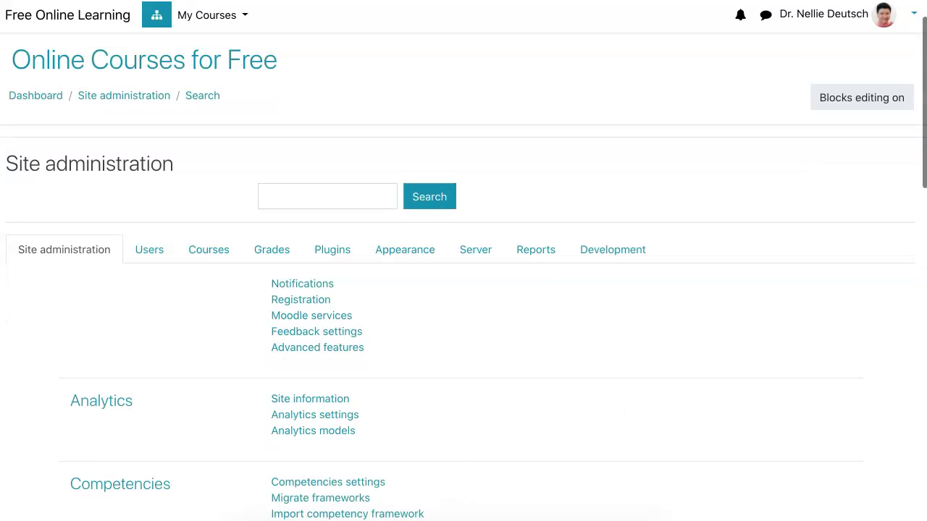
pyautogui.scroll(-1, 464, 290)
pyautogui.click(209, 223)
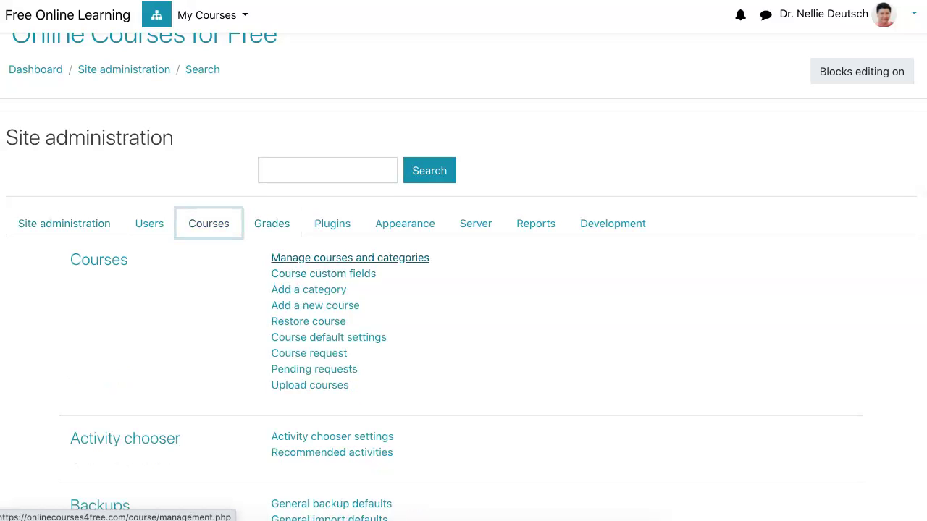
pyautogui.click(315, 305)
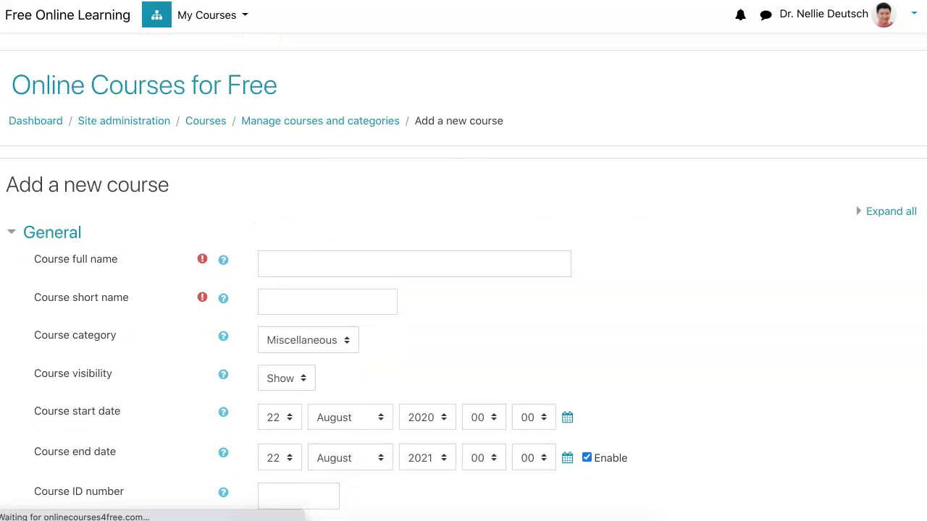
# - Keep the Miscellaneous category and enter Testing as the course full and short name
pyautogui.click(308, 368)
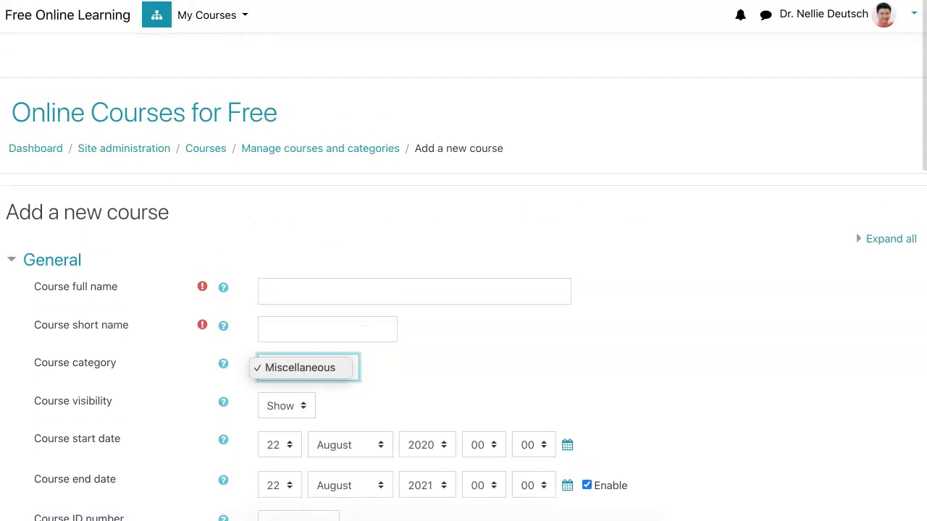
pyautogui.press('Return')
pyautogui.click(415, 292)
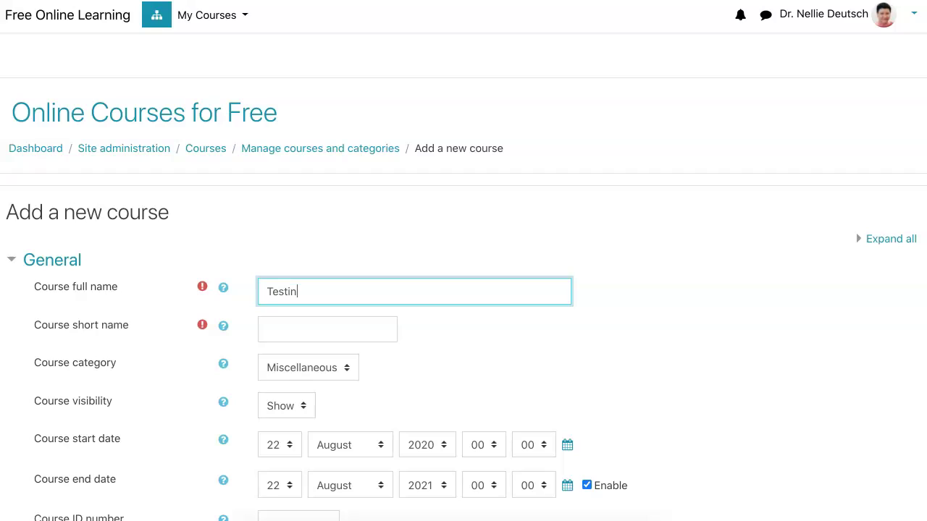
pyautogui.click(327, 329)
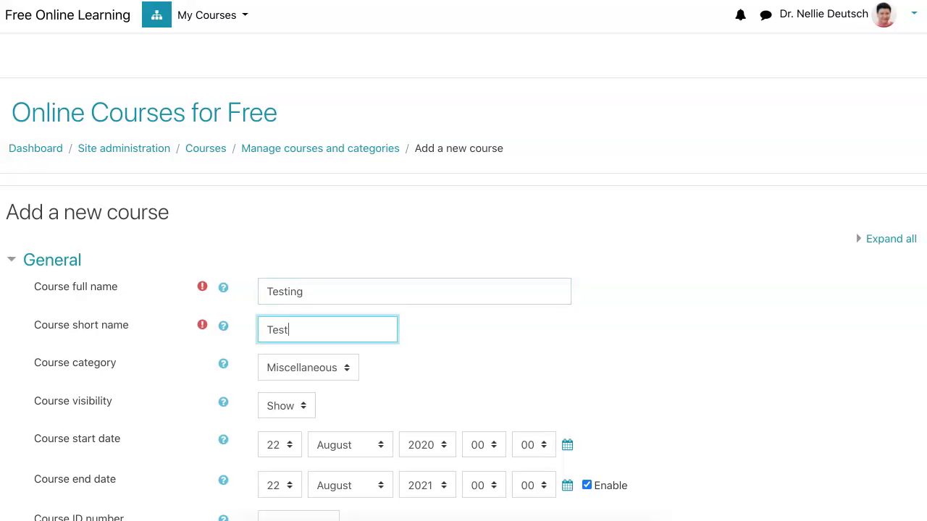
# - Disable the course end date
pyautogui.scroll(-3, 463, 275)
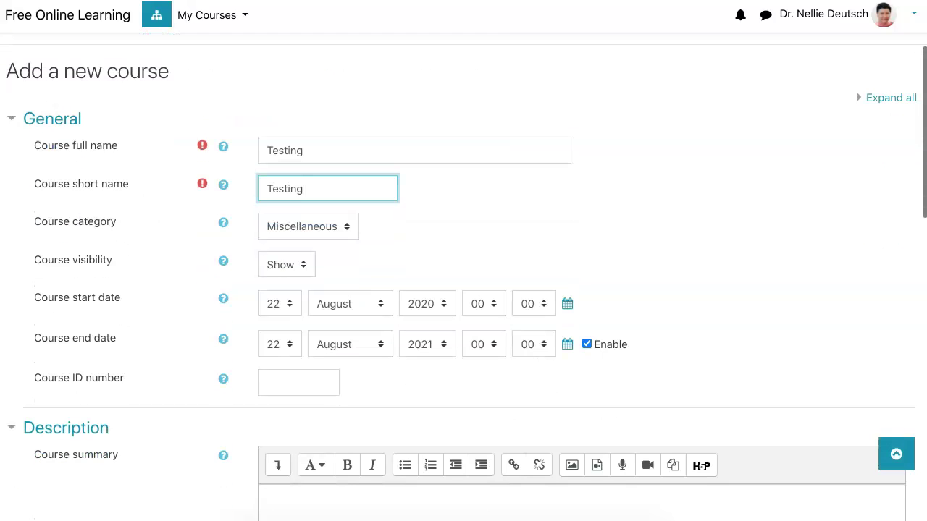
pyautogui.click(586, 344)
pyautogui.scroll(-6, 463, 276)
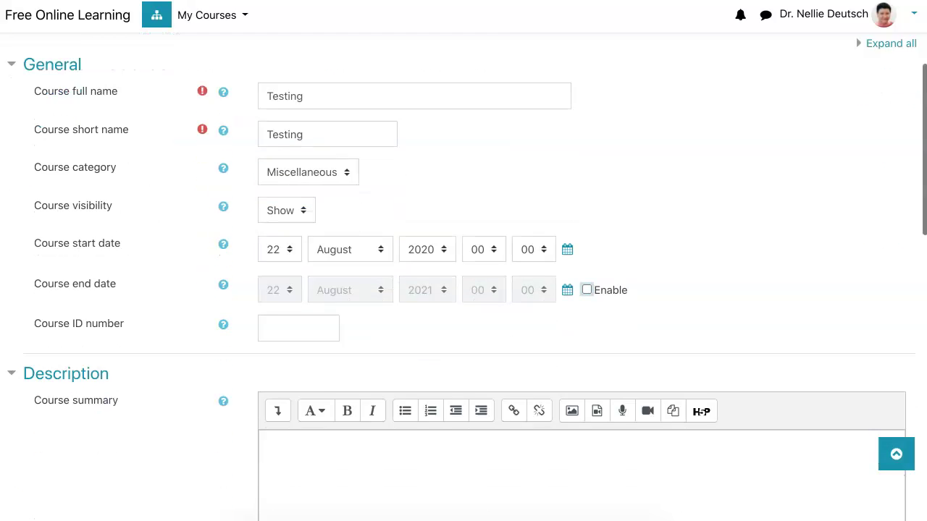
pyautogui.scroll(-6, 463, 275)
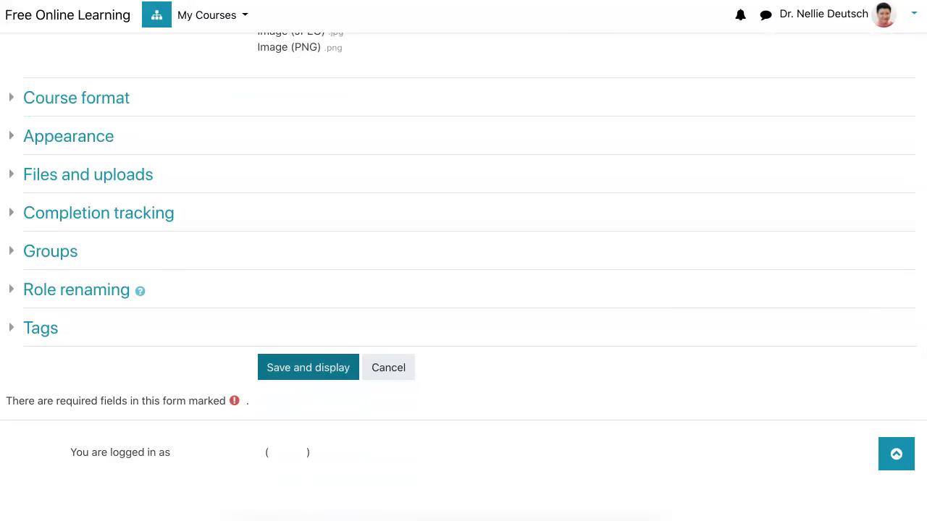
# - Set the course format to Collapsible Topics
pyautogui.scroll(3, 463, 275)
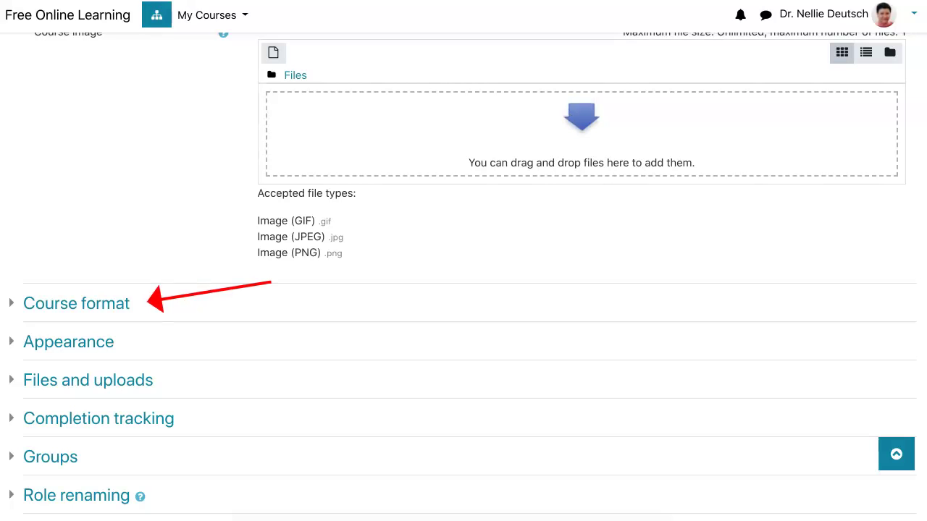
pyautogui.click(76, 303)
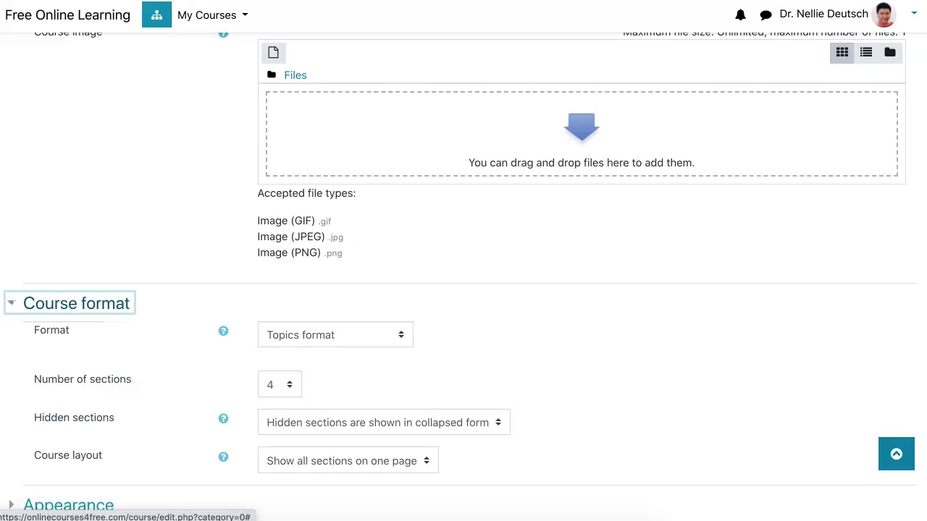
pyautogui.click(335, 334)
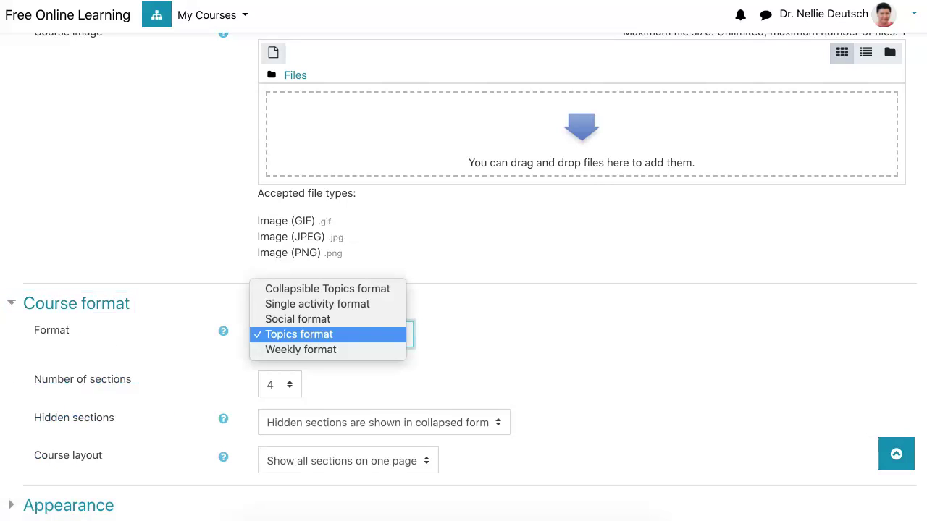
pyautogui.press('Return')
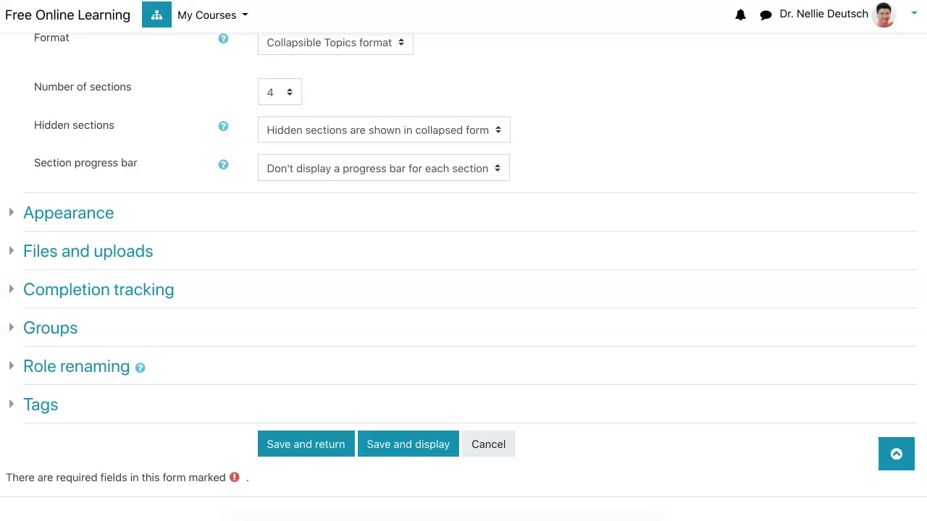
# - Set Section progress bar to display a progress bar for each section
pyautogui.press('space')
pyautogui.press('Down')
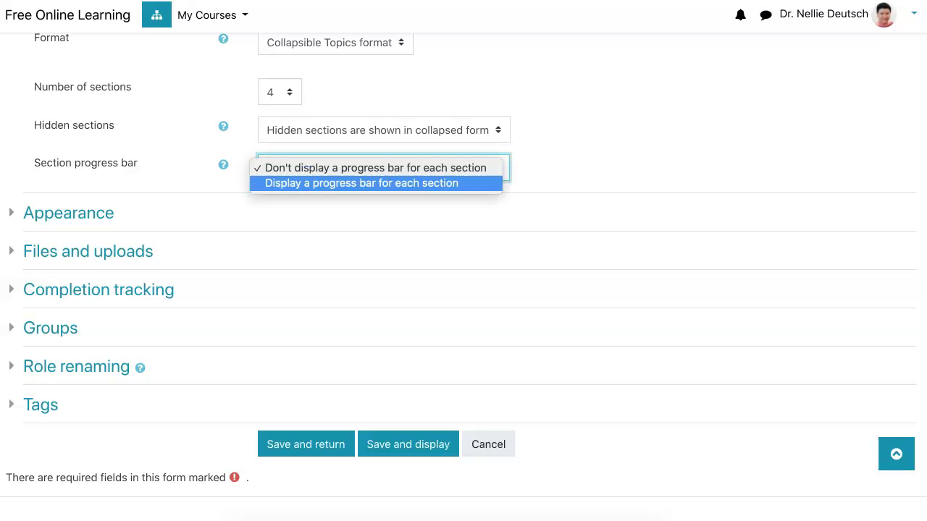
pyautogui.press('Return')
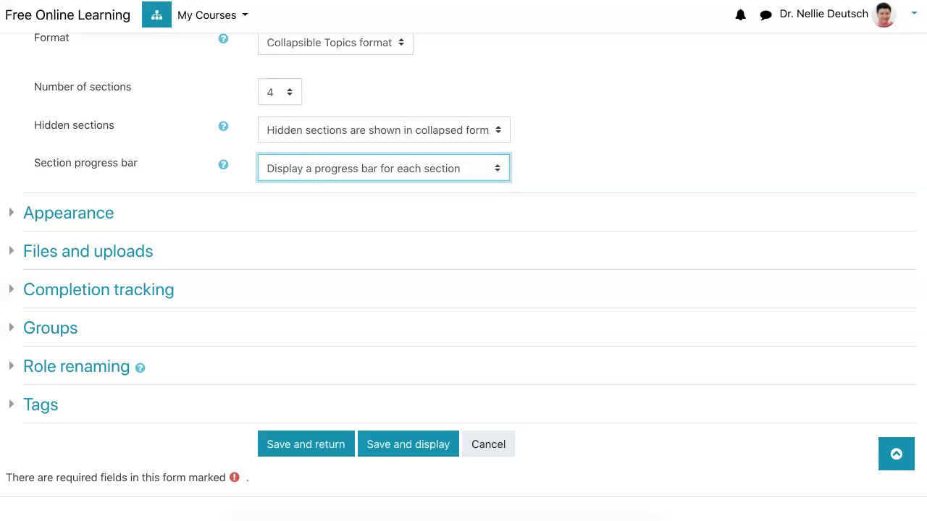
# - Review the Appearance and Files and uploads settings, with the 512MB site upload limit
pyautogui.scroll(3, 464, 275)
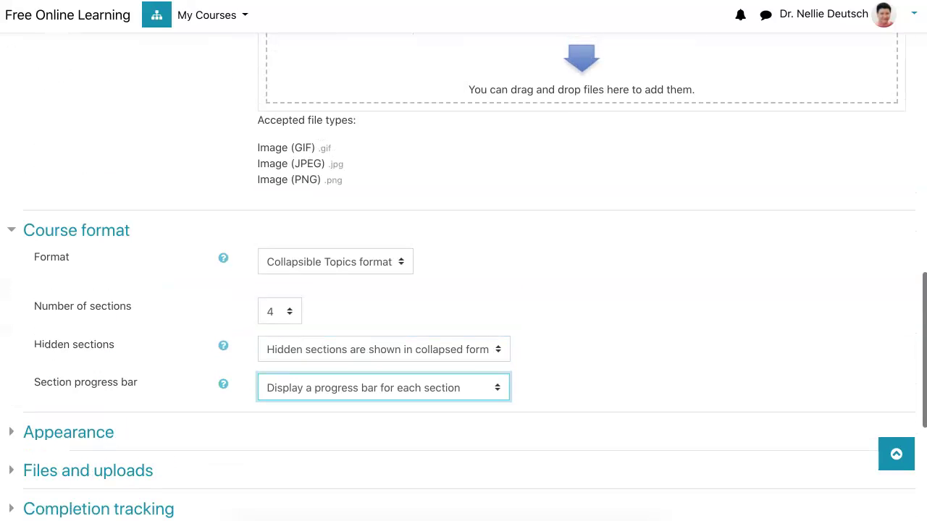
pyautogui.scroll(-2, 463, 276)
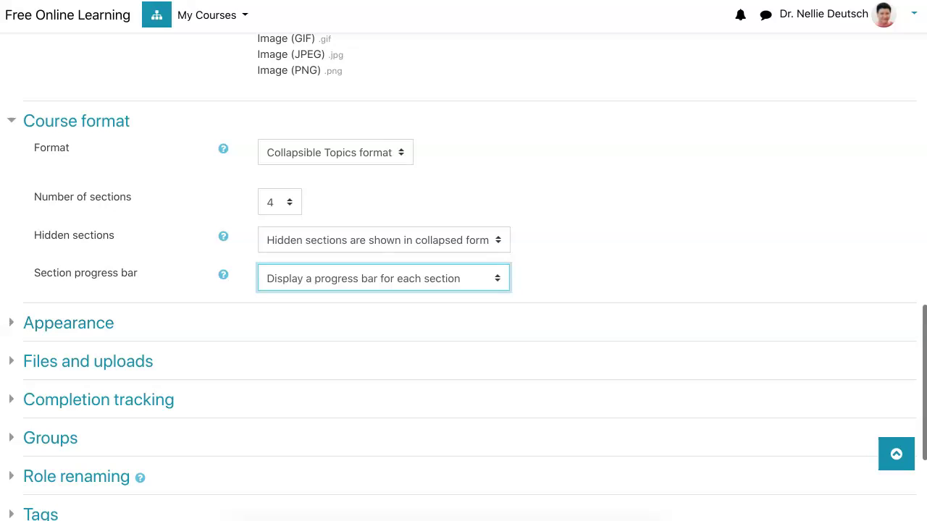
pyautogui.click(68, 323)
pyautogui.scroll(-3, 68, 323)
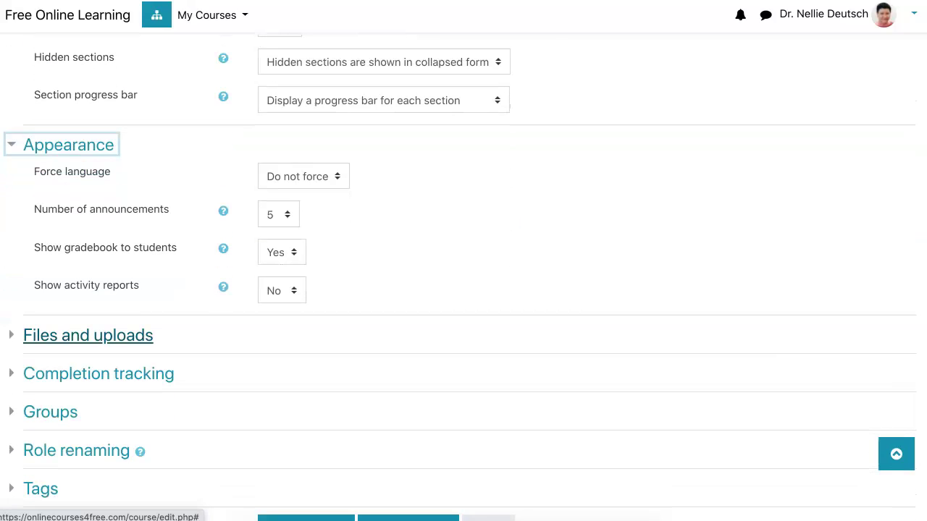
pyautogui.click(88, 336)
pyautogui.scroll(-3, 88, 335)
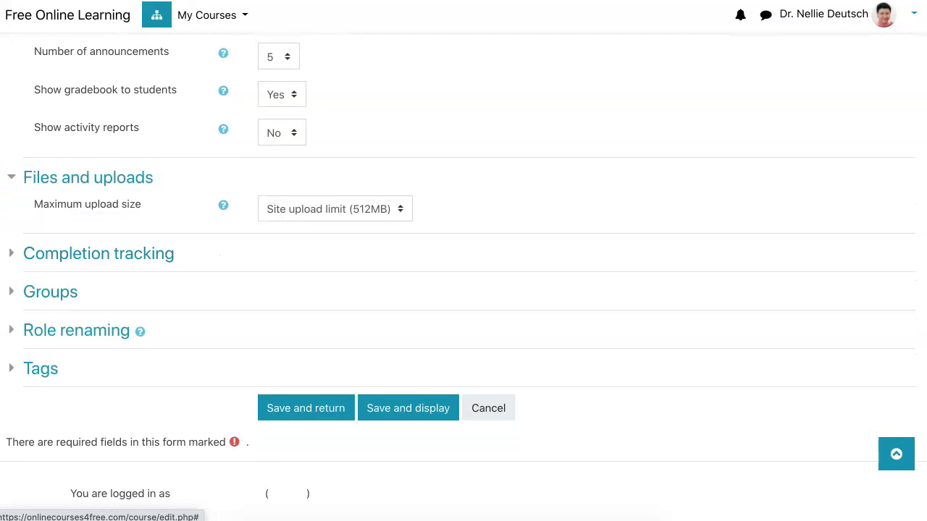
# - Check completion tracking (Yes), groups (No groups) and role renaming, then save the Testing course
pyautogui.click(99, 253)
pyautogui.click(50, 330)
pyautogui.click(76, 384)
pyautogui.scroll(-3, 76, 384)
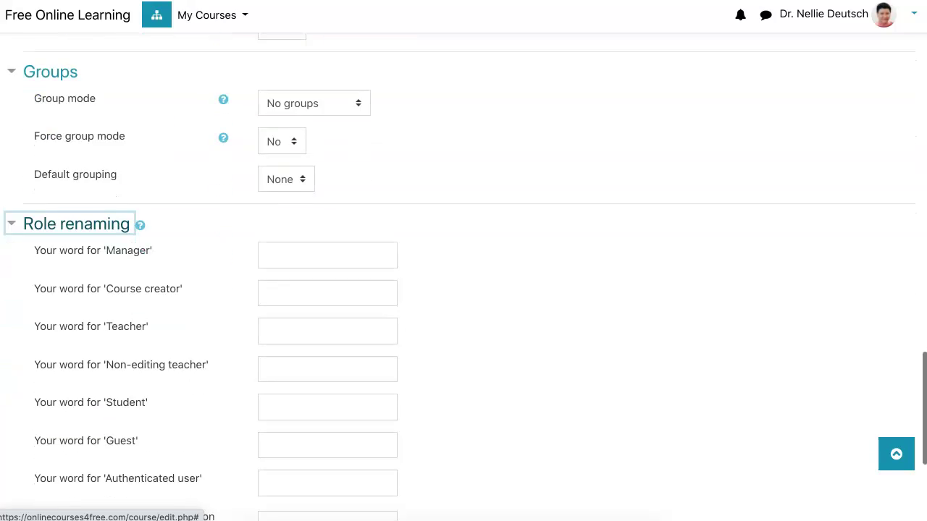
pyautogui.scroll(-5, 464, 275)
pyautogui.click(305, 346)
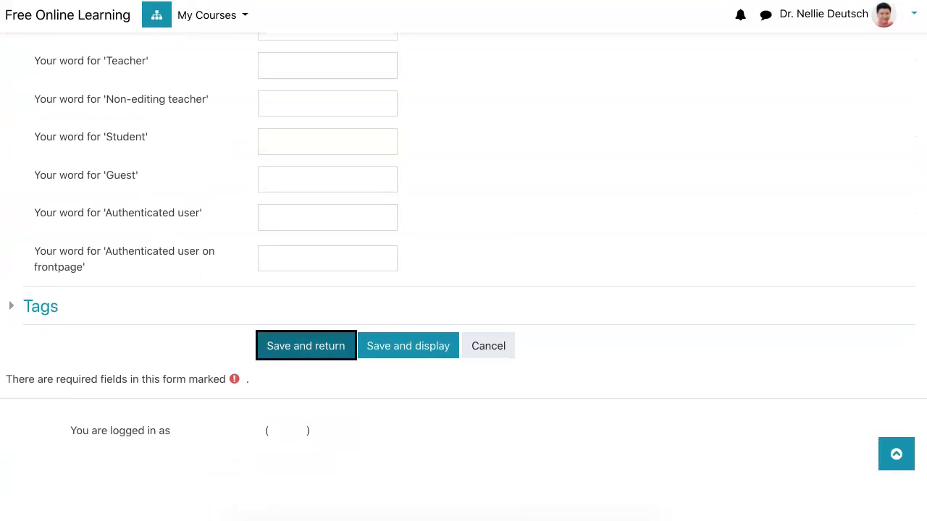
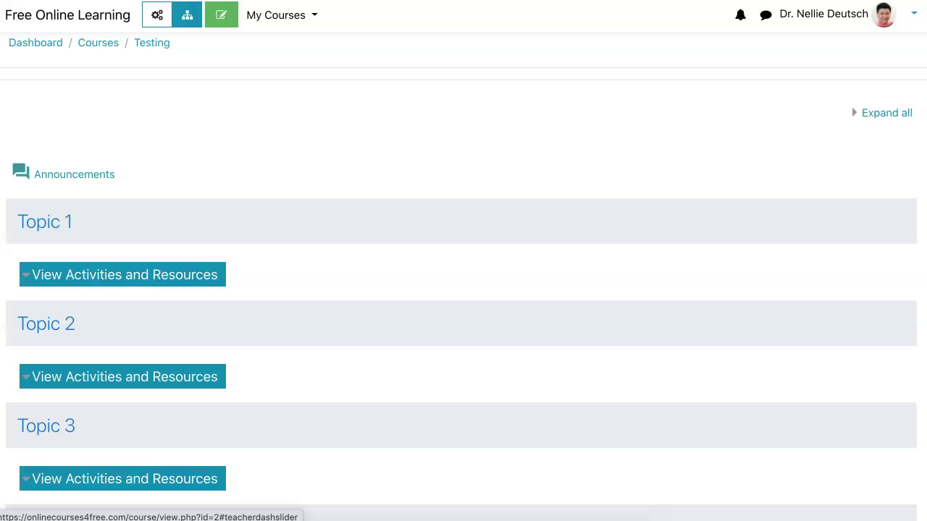
# - Look through the course's teacher dashboard, then close it
pyautogui.click(157, 15)
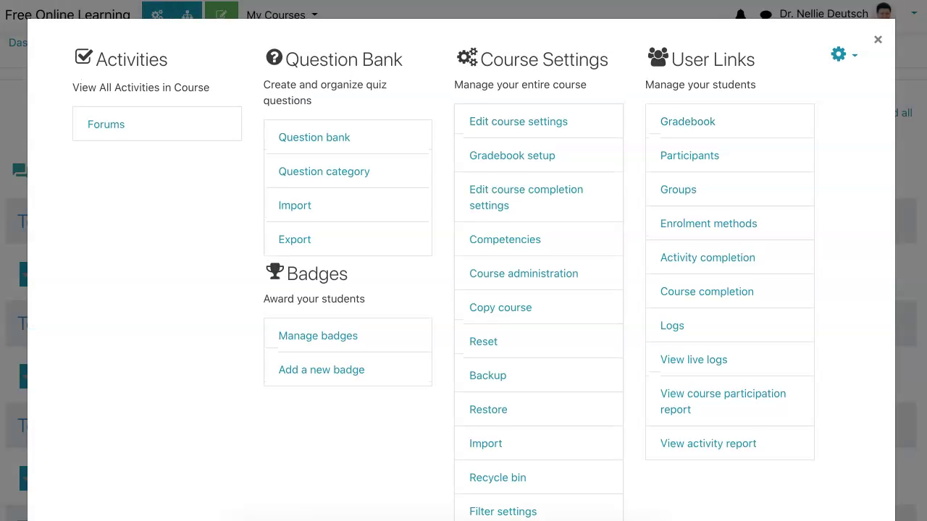
pyautogui.scroll(-1, 492, 300)
pyautogui.scroll(-1, 483, 292)
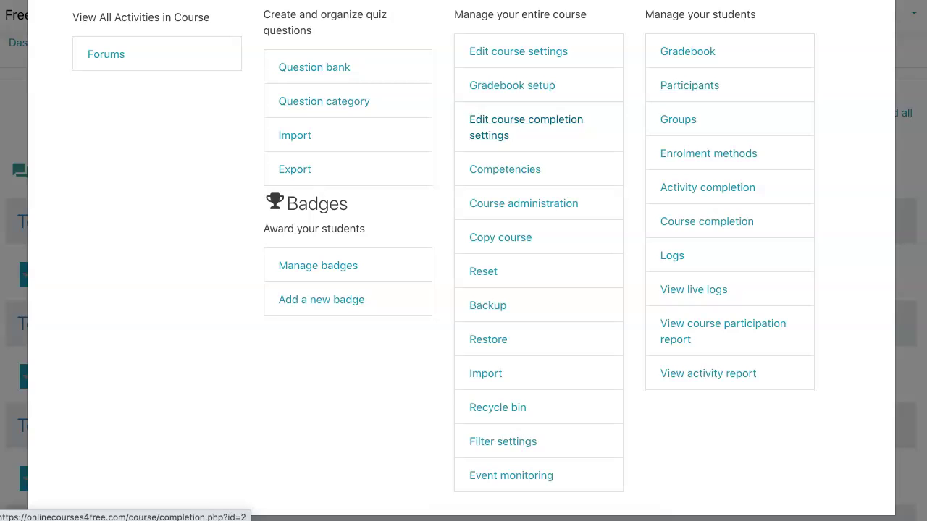
pyautogui.scroll(1, 525, 139)
pyautogui.scroll(1, 507, 154)
pyautogui.scroll(-2, 507, 154)
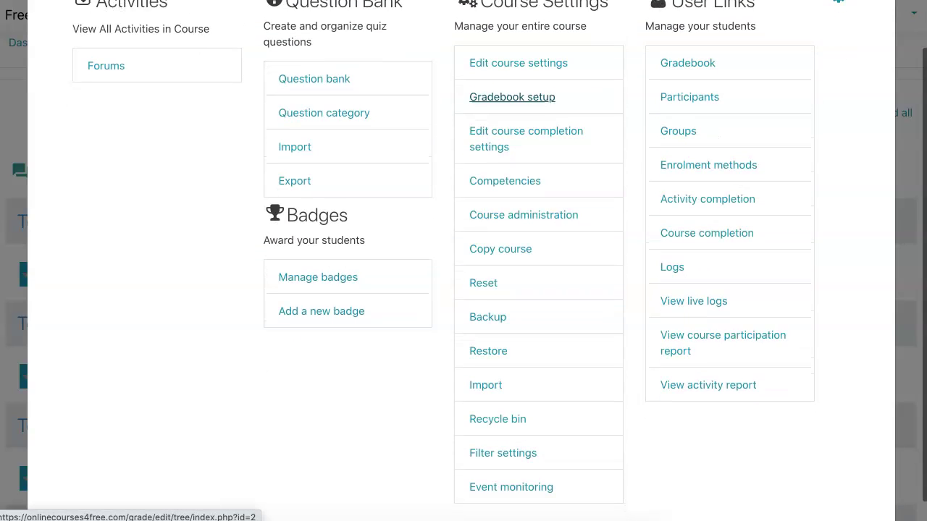
pyautogui.scroll(2, 507, 155)
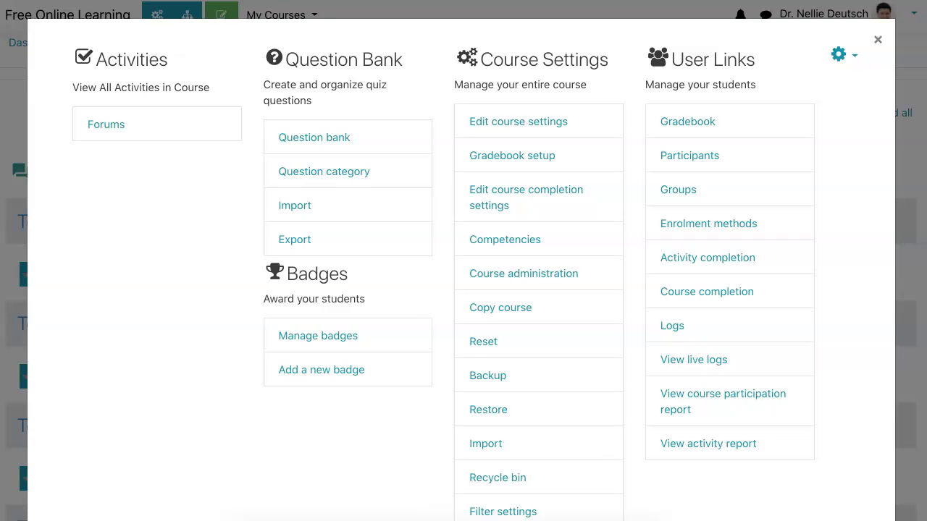
pyautogui.click(878, 39)
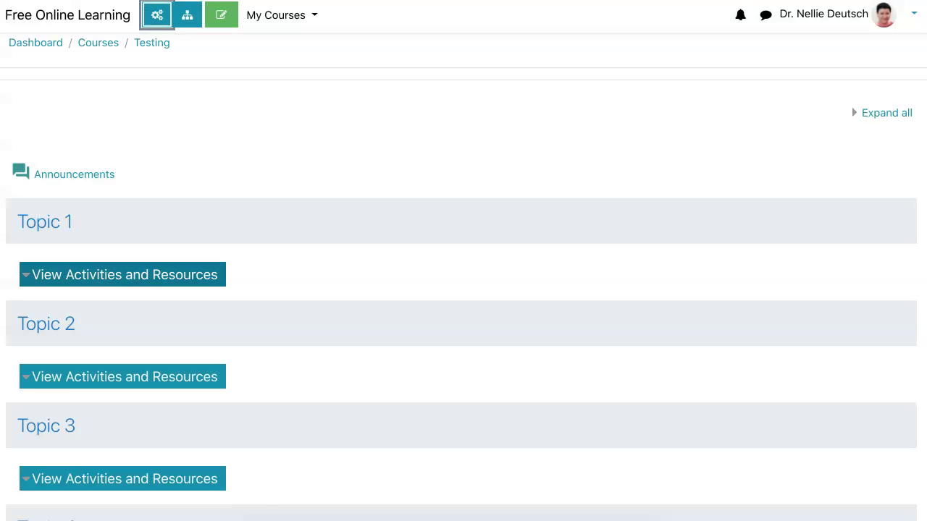
# - Leave Topic 1's activity list expanded and turn on editing mode for the course
pyautogui.click(123, 274)
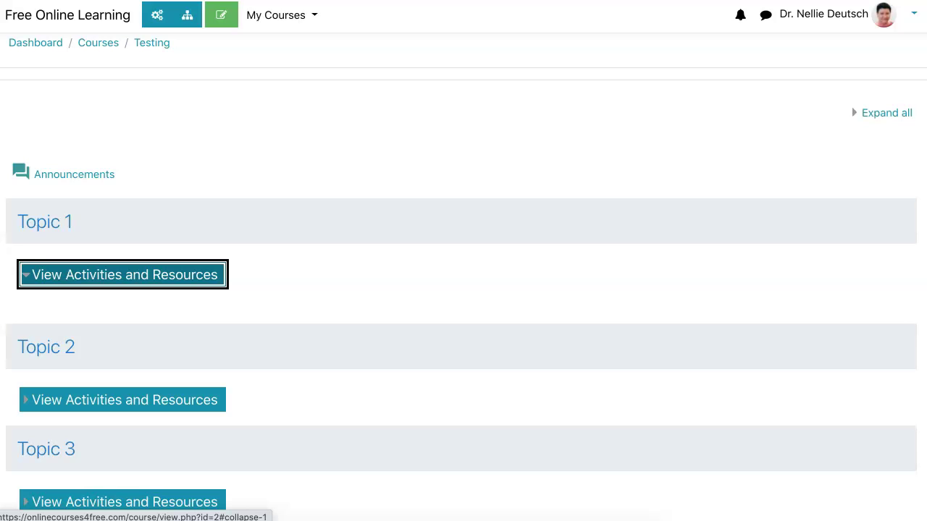
pyautogui.click(123, 274)
pyautogui.click(123, 274)
pyautogui.click(123, 275)
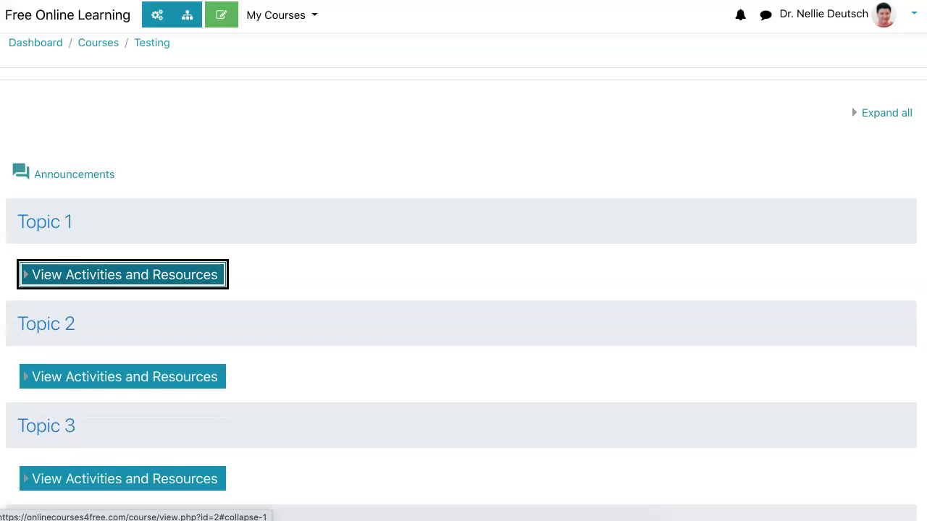
pyautogui.click(123, 275)
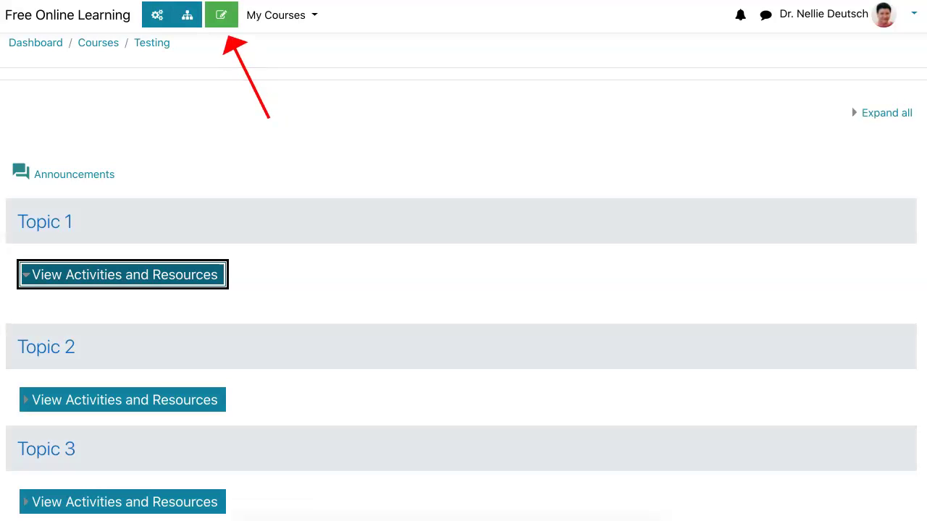
pyautogui.click(221, 14)
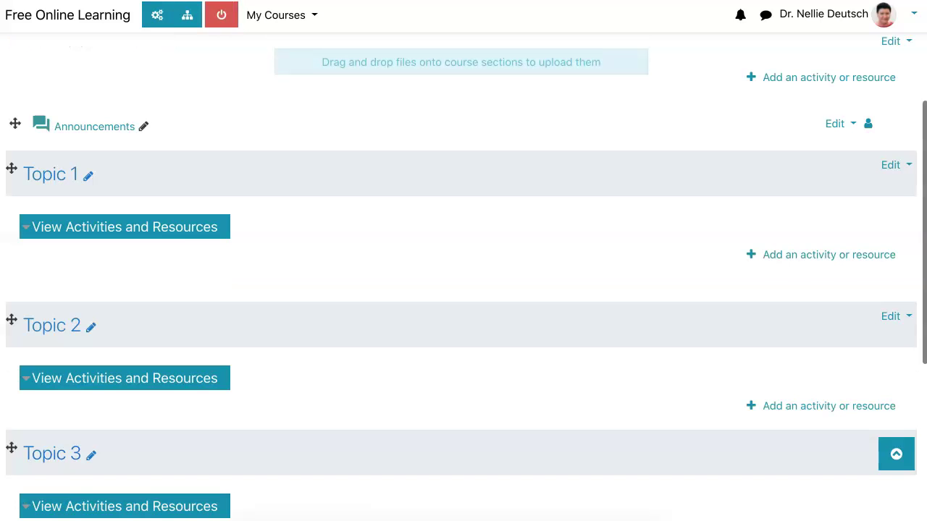
# - Give Topic 1 the custom section name 'Overview' and save the change
pyautogui.click(894, 165)
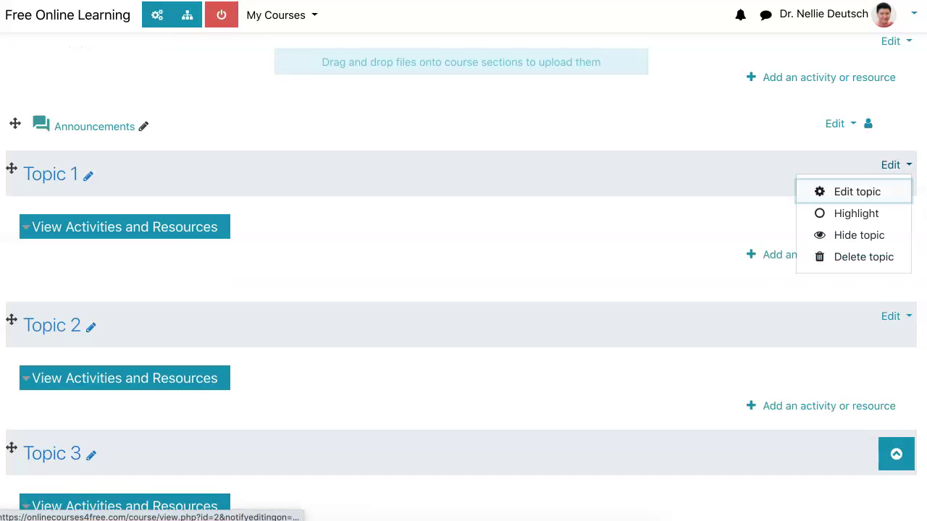
pyautogui.click(857, 191)
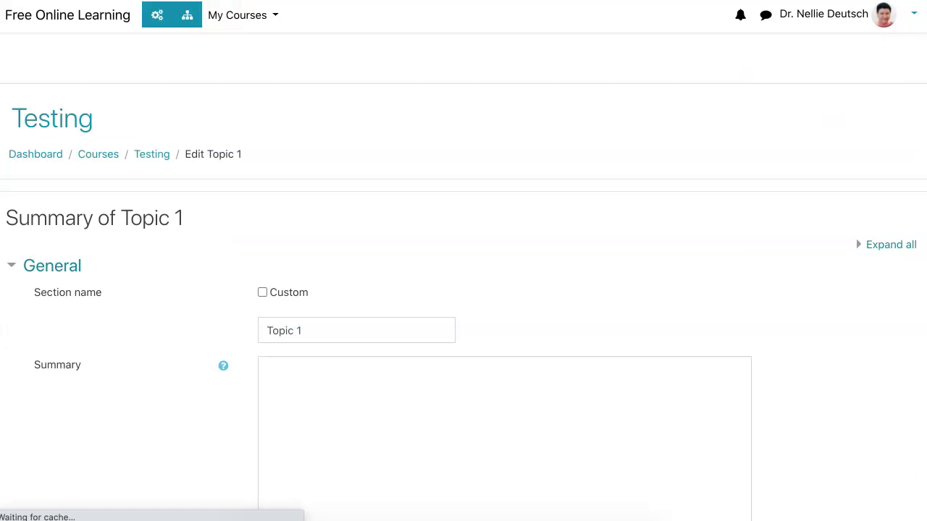
pyautogui.click(262, 292)
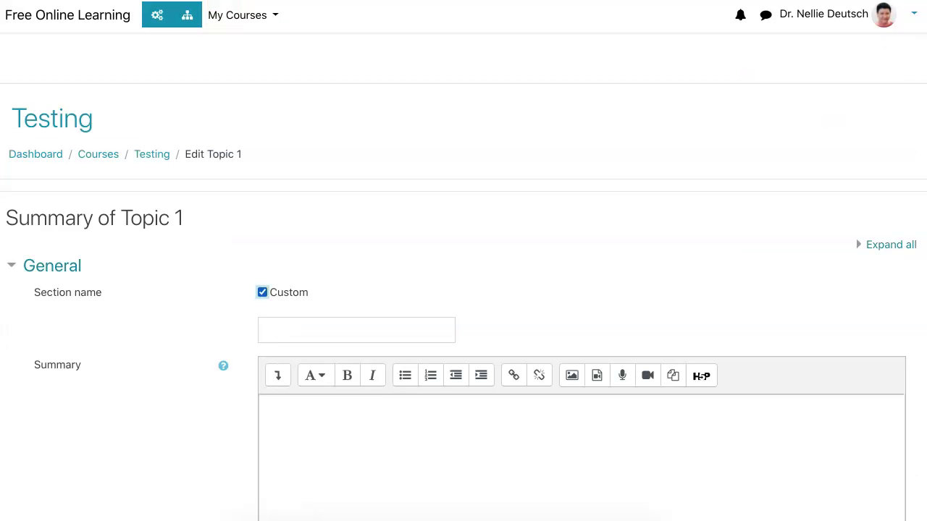
pyautogui.click(355, 316)
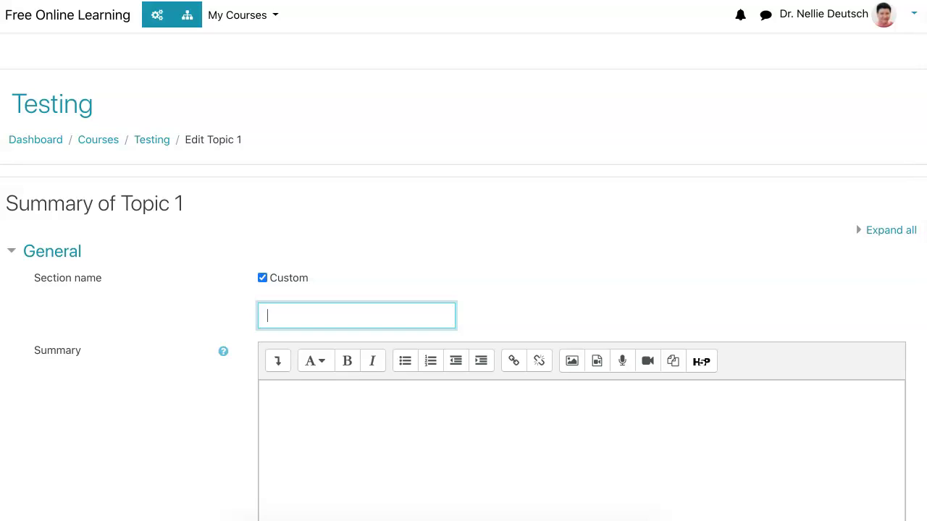
pyautogui.write('Ove')
pyautogui.press('BackSpace')
pyautogui.press('BackSpace')
pyautogui.write('verview')
pyautogui.scroll(-5, 463, 260)
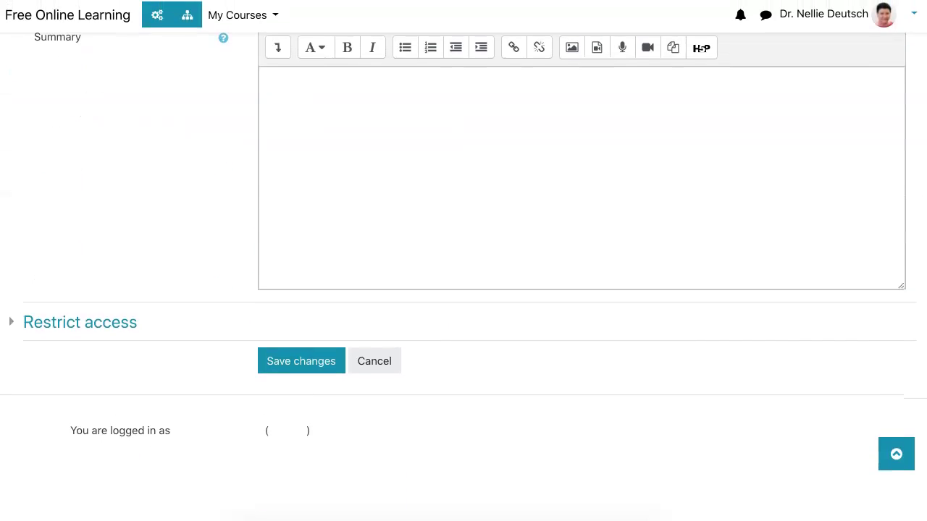
pyautogui.click(301, 361)
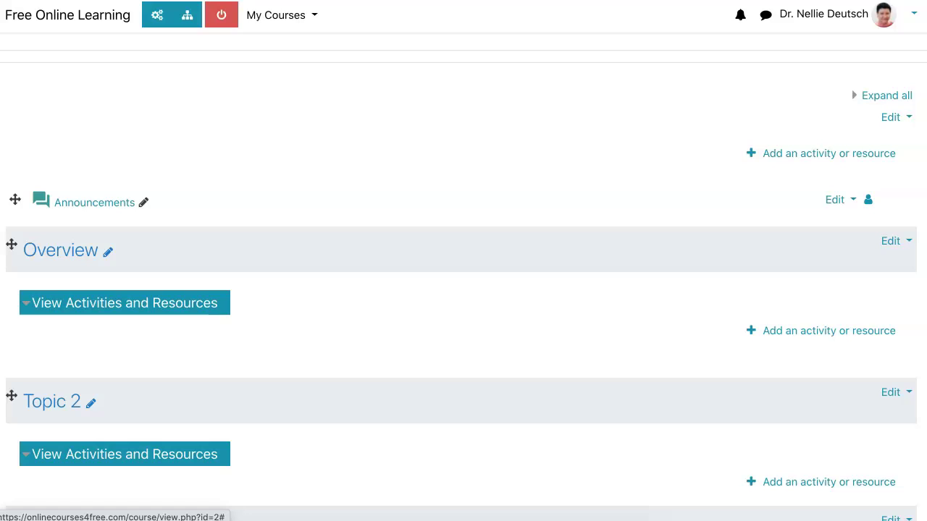
# - Open the activity chooser under Overview, browse its All, Activities and Resources tabs, and pick Feedback
pyautogui.click(124, 303)
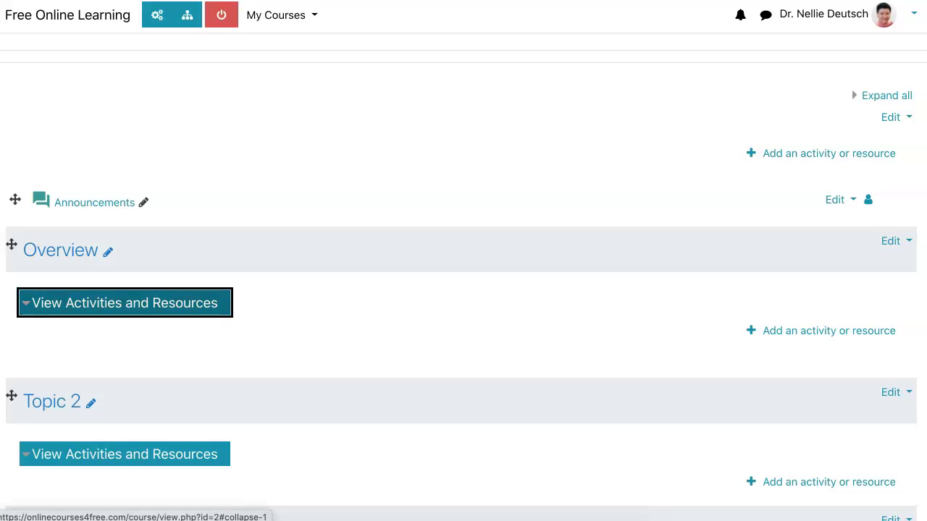
pyautogui.click(124, 302)
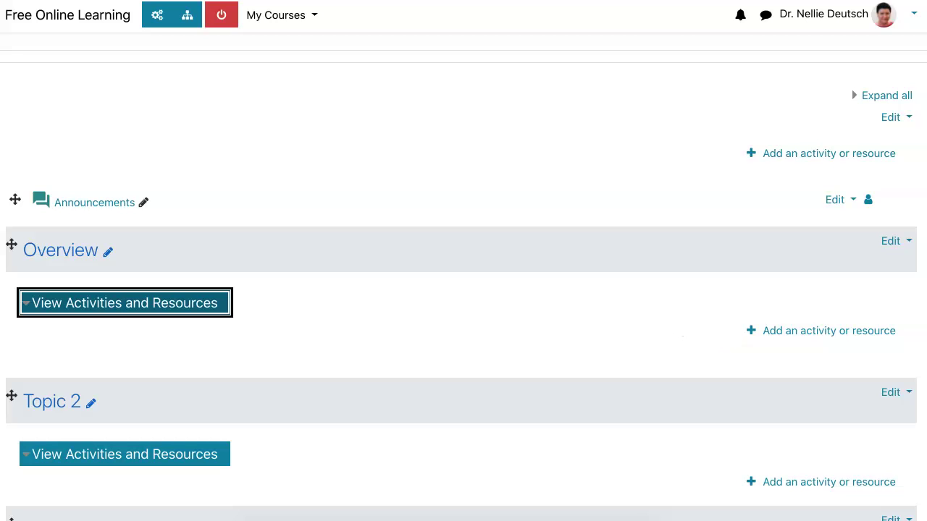
pyautogui.press('Tab')
pyautogui.press('Return')
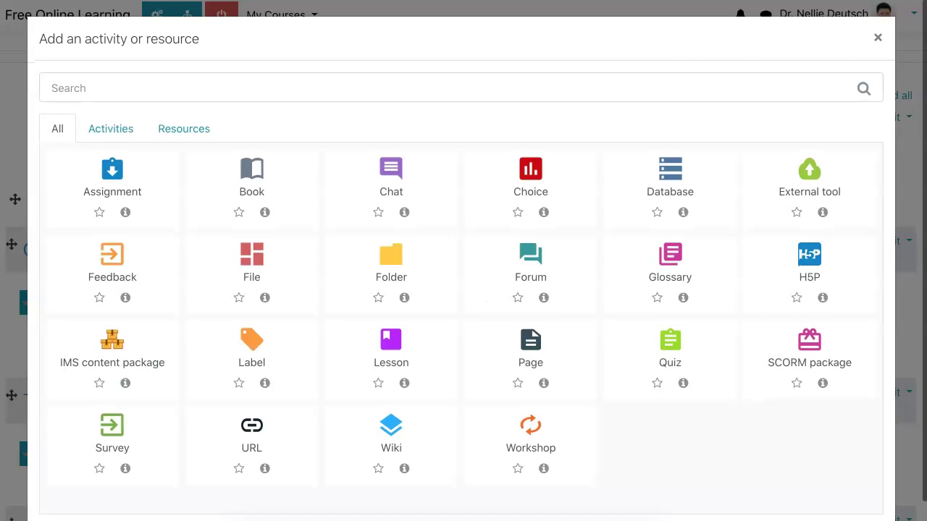
pyautogui.scroll(-1, 464, 290)
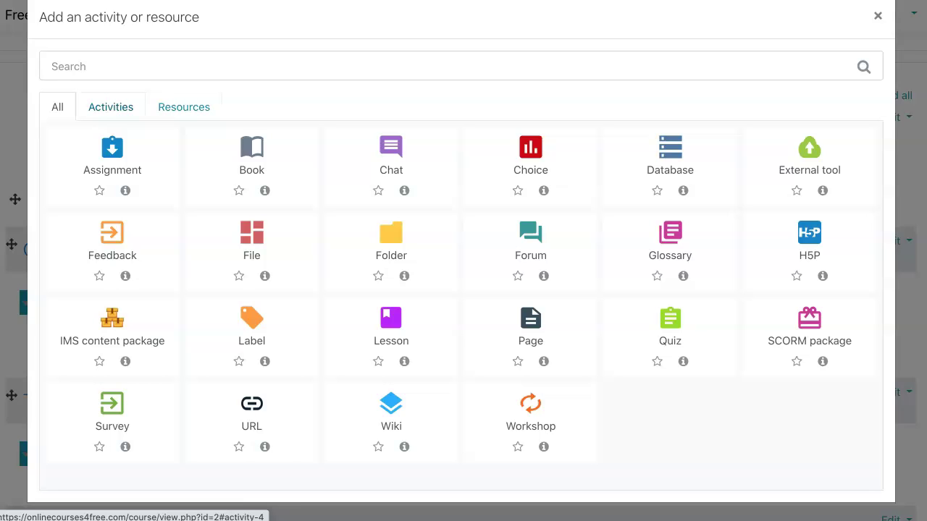
pyautogui.click(110, 106)
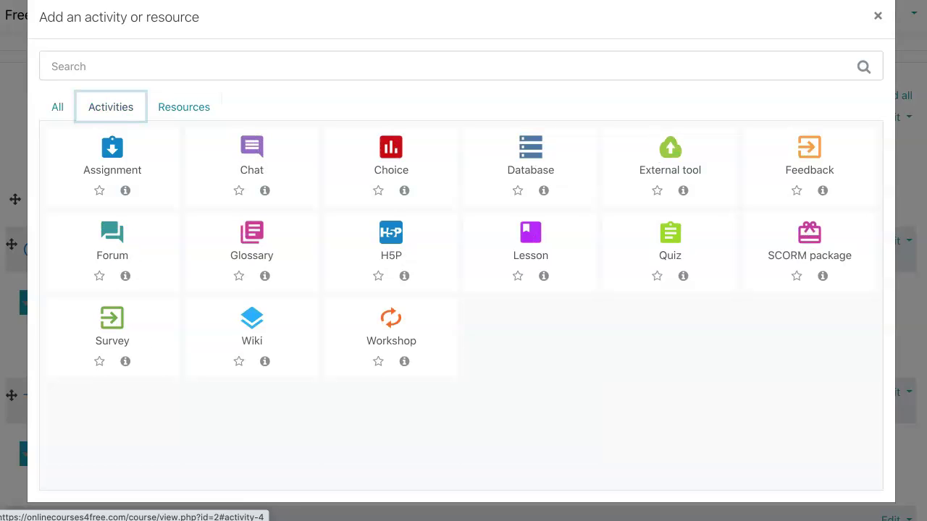
pyautogui.click(184, 107)
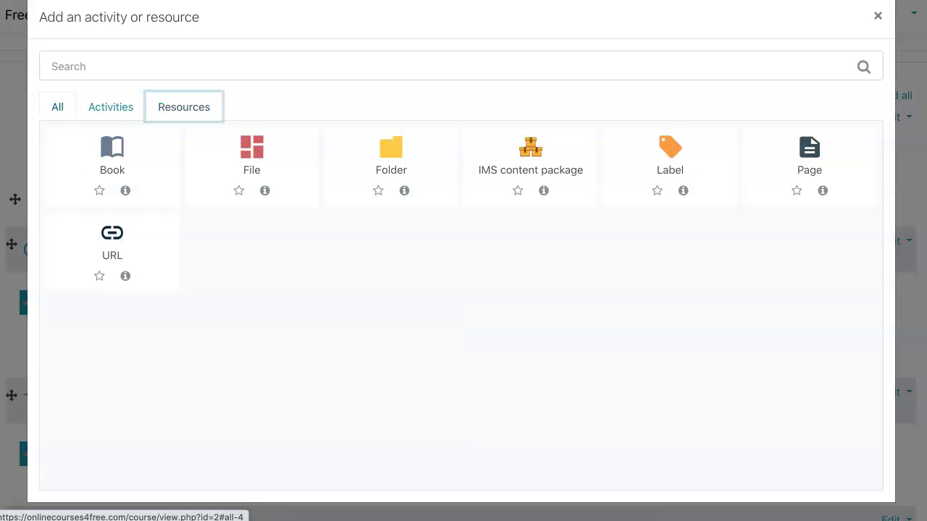
pyautogui.click(57, 107)
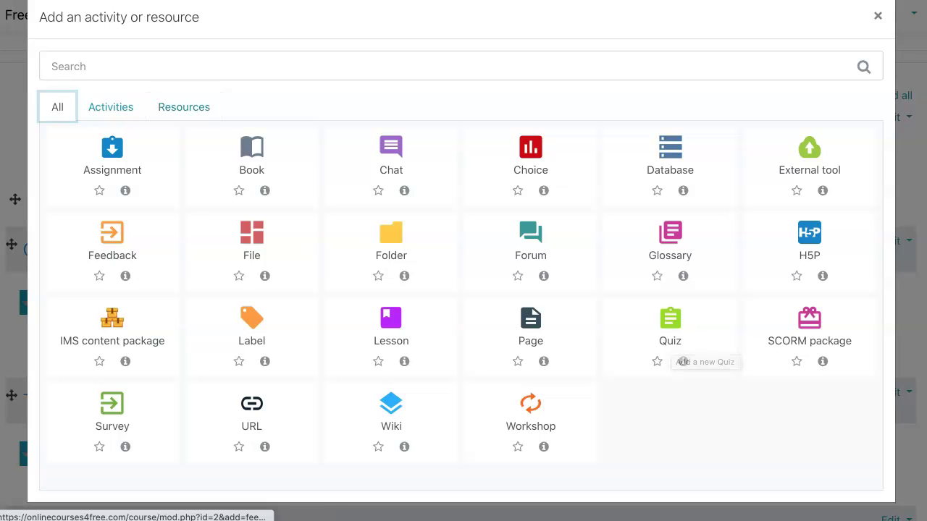
pyautogui.click(112, 246)
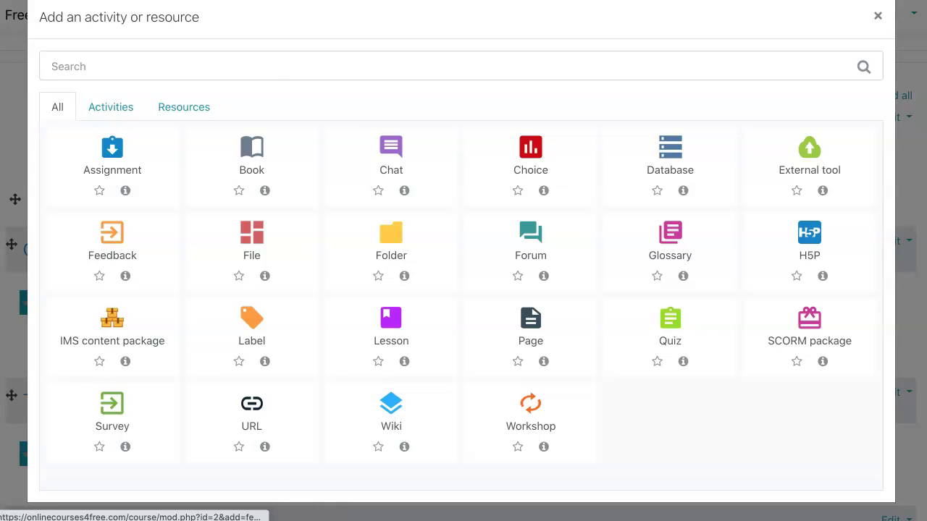
# - Name the feedback 'Test', allow multiple submissions and enable submission notifications
pyautogui.write('Test')
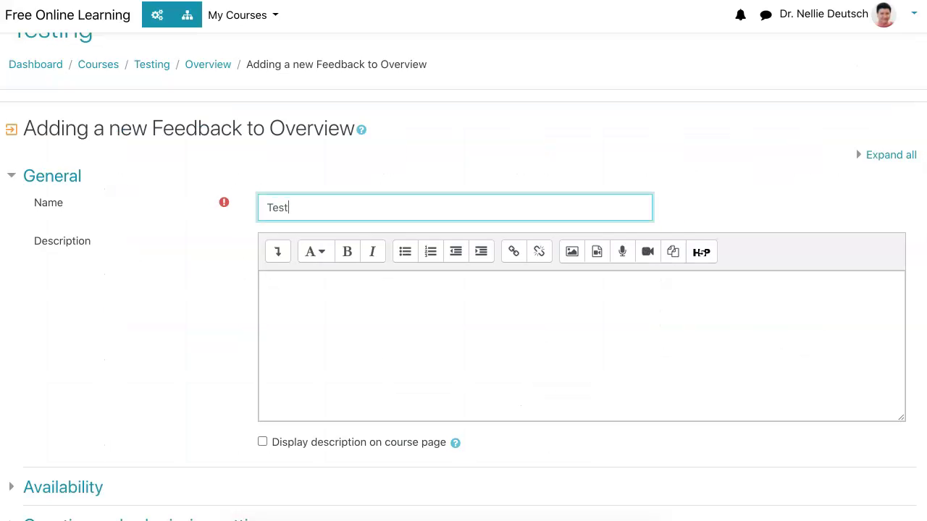
pyautogui.scroll(-5, 463, 275)
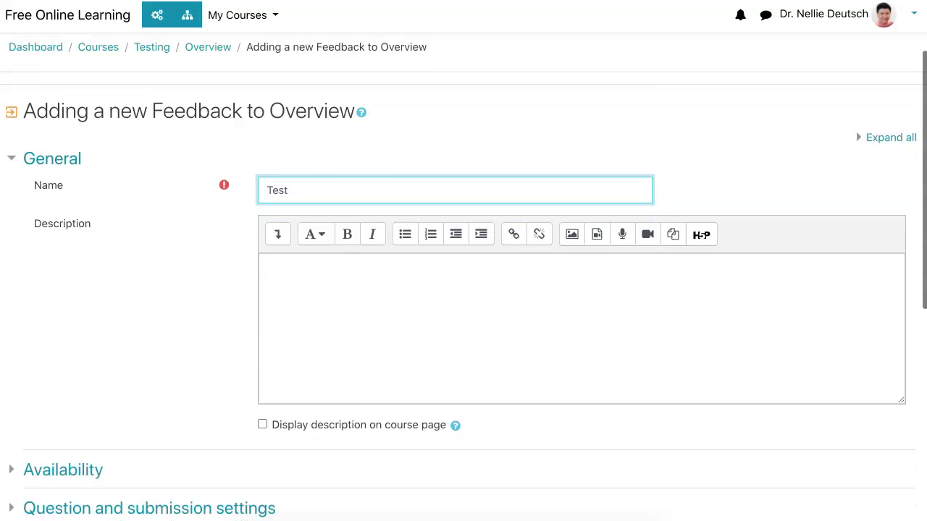
pyautogui.click(63, 167)
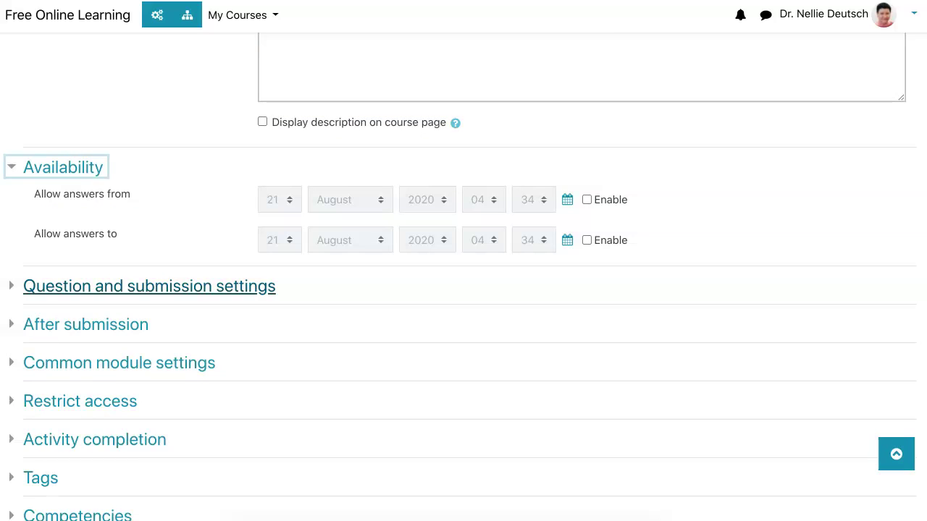
pyautogui.click(149, 285)
pyautogui.scroll(-2, 464, 290)
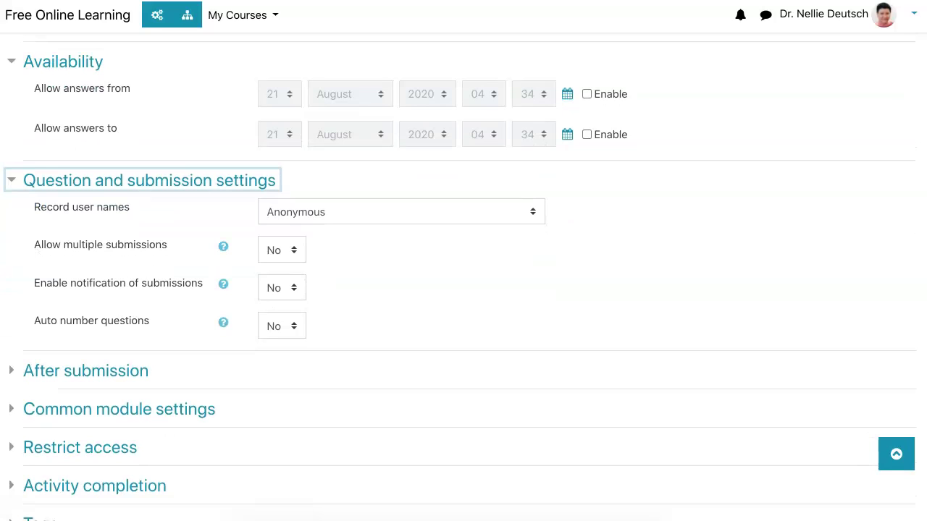
pyautogui.click(281, 250)
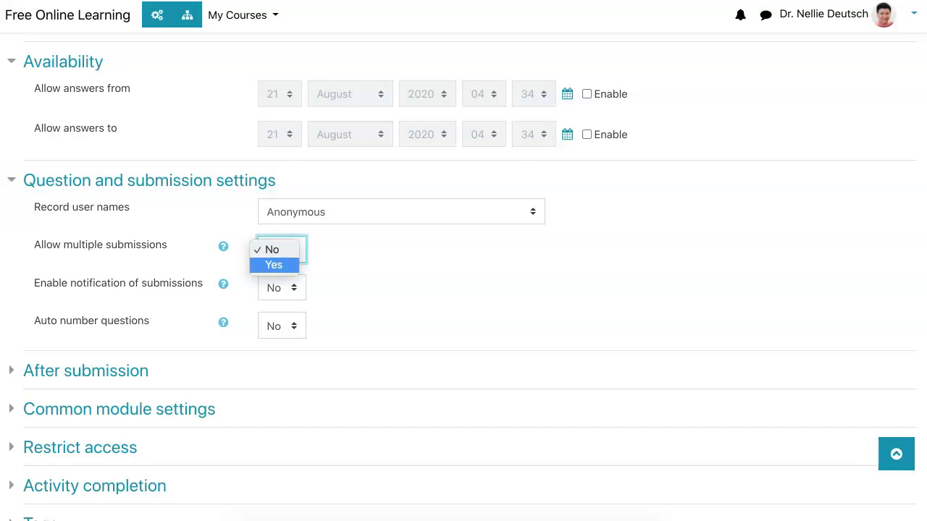
pyautogui.press('Return')
pyautogui.press('Tab')
pyautogui.press('space')
pyautogui.press('Down')
pyautogui.press('Return')
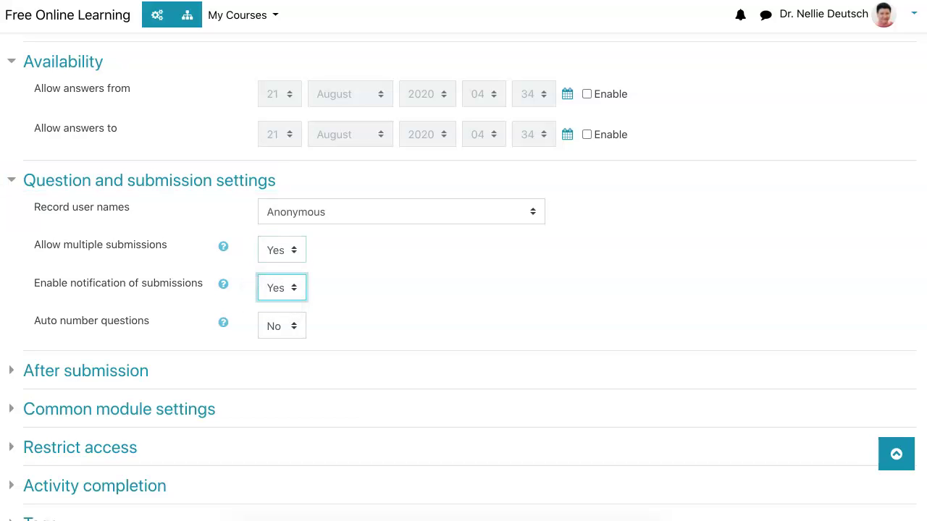
# - Set auto number questions and show analysis page to Yes
pyautogui.scroll(-1, 463, 290)
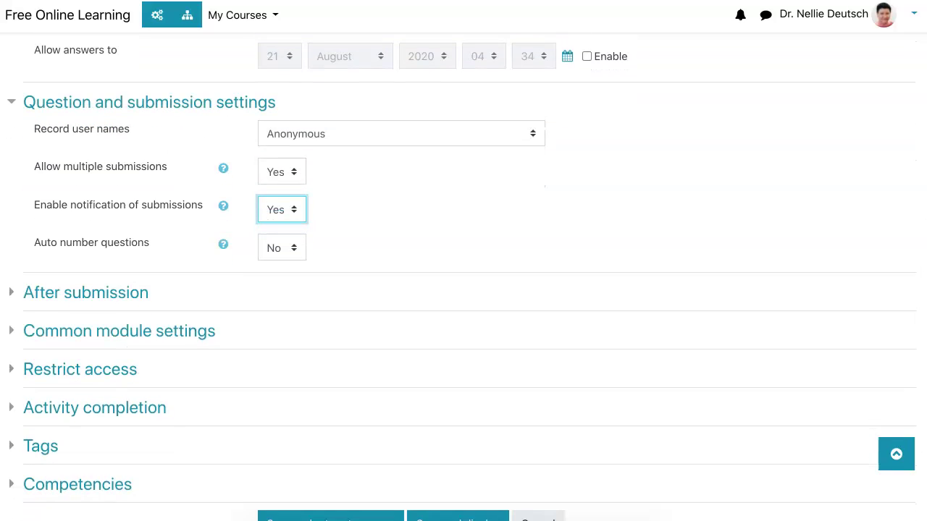
pyautogui.press('Tab')
pyautogui.press('space')
pyautogui.press('Down')
pyautogui.press('Return')
pyautogui.press('Tab')
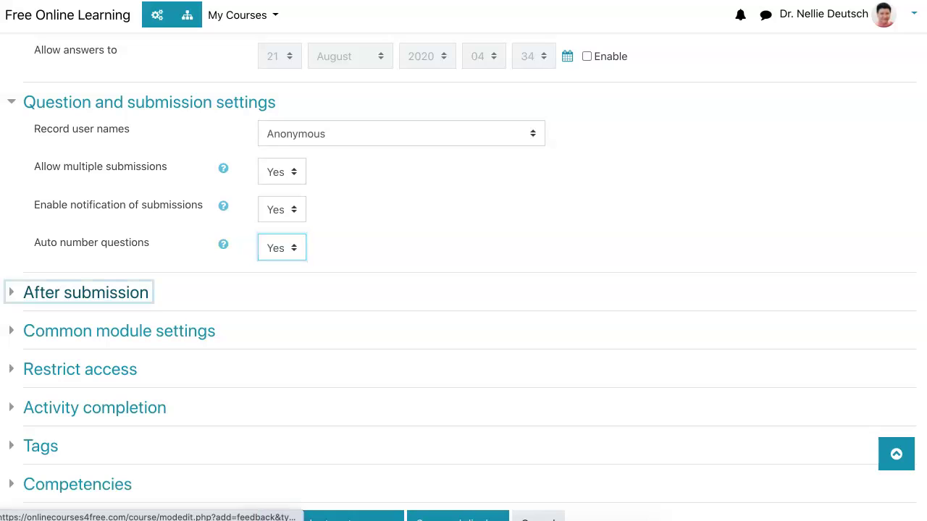
pyautogui.press('Return')
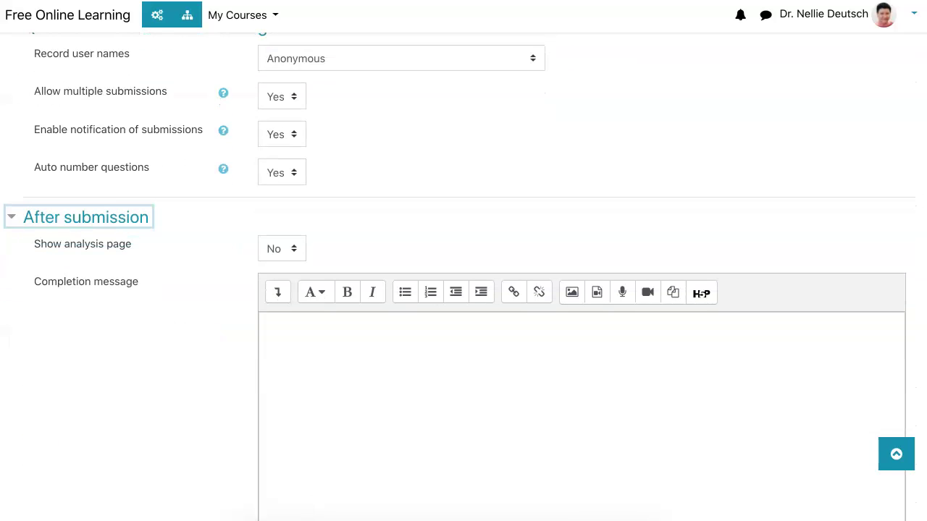
pyautogui.press('Tab')
pyautogui.press('space')
pyautogui.press('Down')
pyautogui.press('Return')
# - Enter the completion message 'Thank you for taking the test.'
pyautogui.scroll(-3, 463, 289)
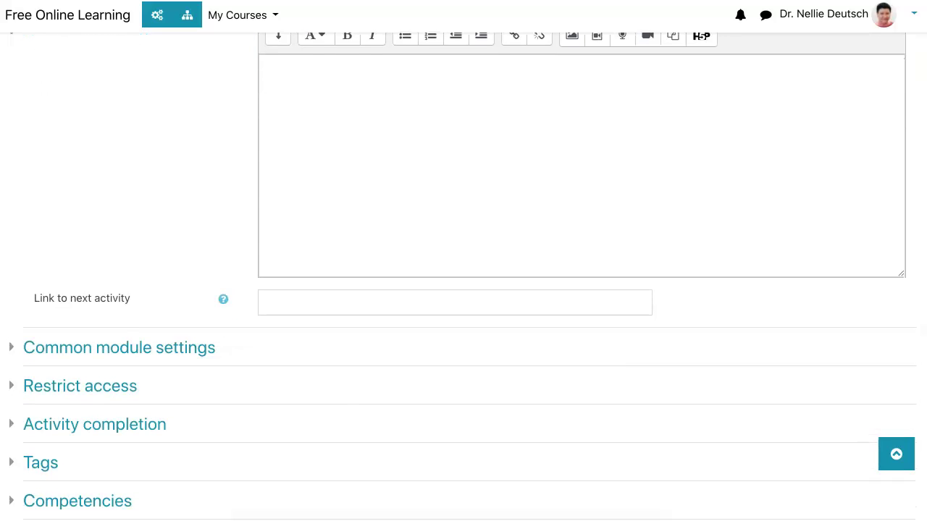
pyautogui.scroll(2, 463, 290)
pyautogui.click(268, 177)
pyautogui.write('Thank you for taking the test.')
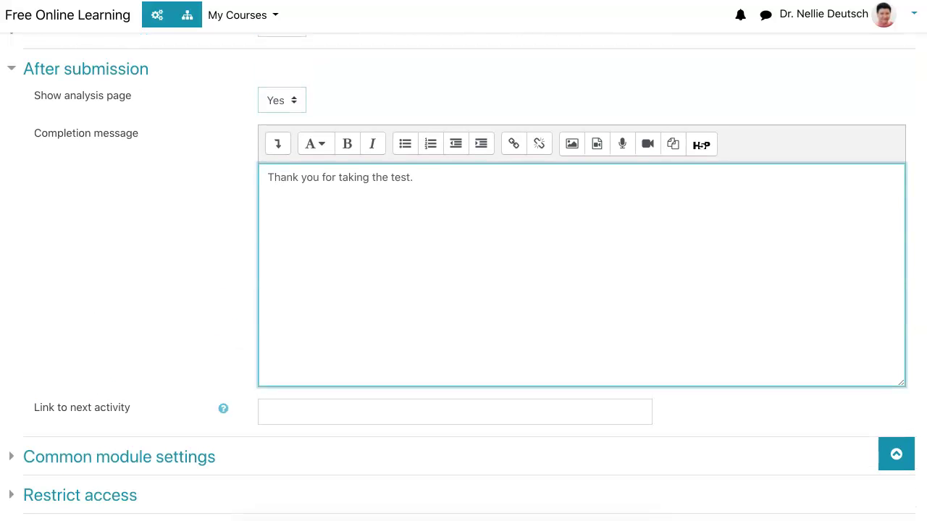
# - Set completion tracking to complete when conditions are met, without requiring a view
pyautogui.scroll(-3, 119, 243)
pyautogui.click(119, 242)
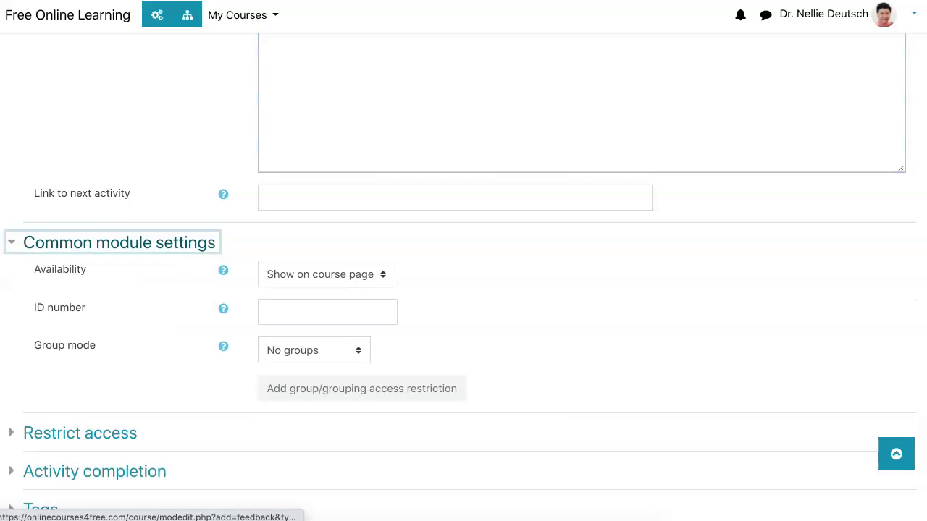
pyautogui.scroll(-1, 80, 387)
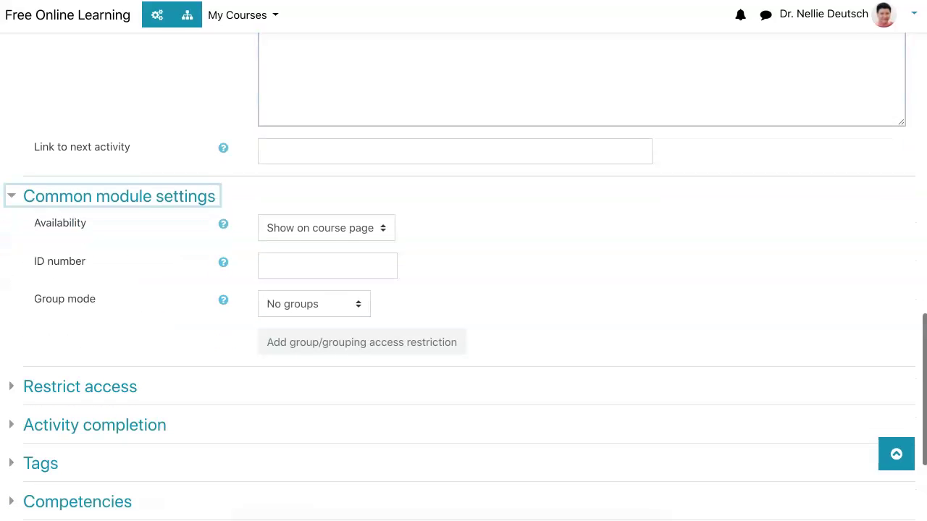
pyautogui.click(80, 386)
pyautogui.scroll(-3, 87, 377)
pyautogui.click(94, 367)
pyautogui.scroll(-2, 463, 290)
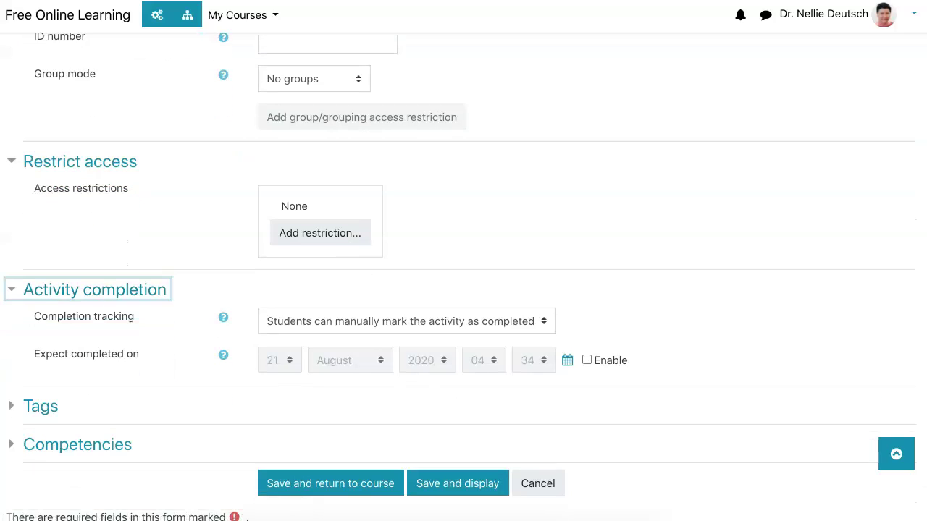
pyautogui.click(406, 321)
pyautogui.click(393, 335)
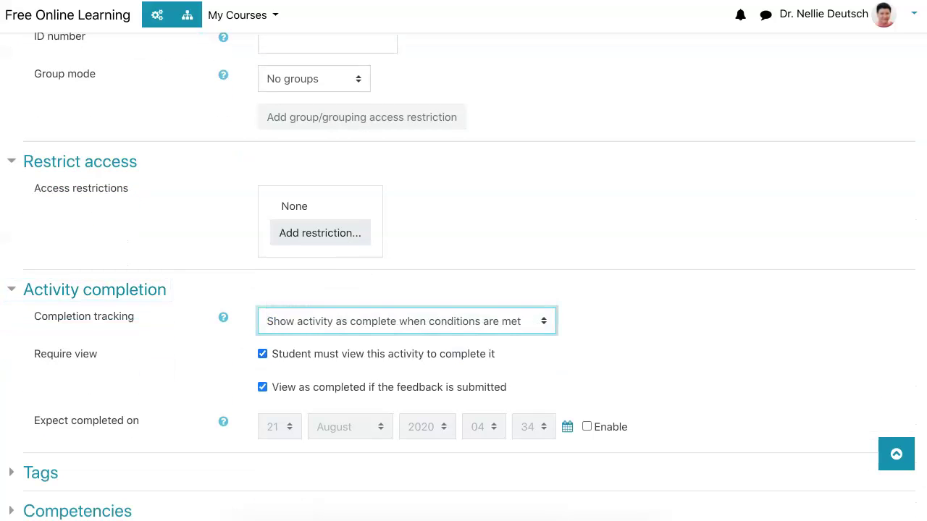
pyautogui.scroll(1, 464, 290)
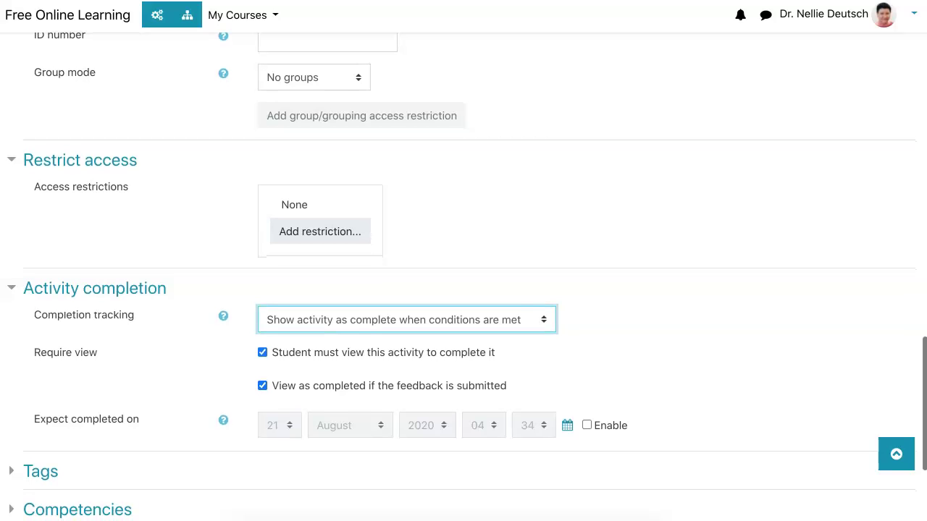
pyautogui.click(262, 354)
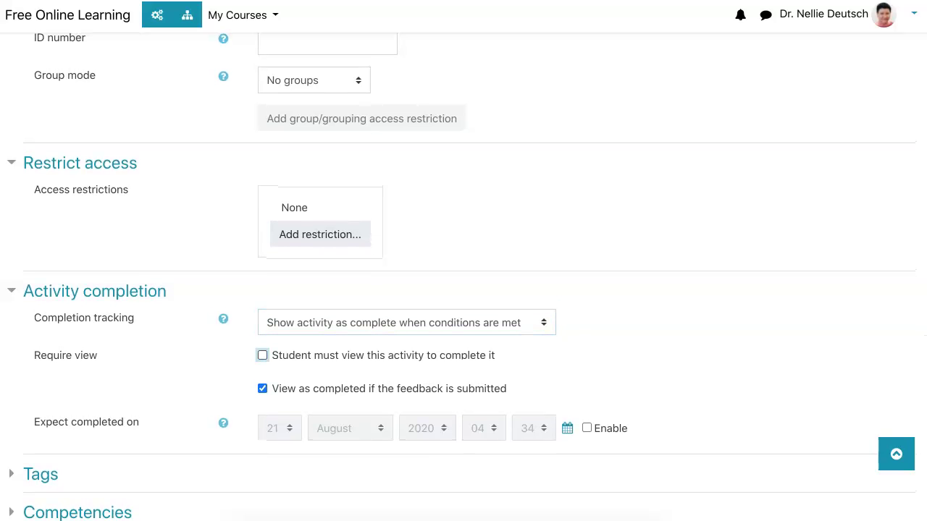
# - Set the competency to complete upon activity completion, then save and return to course
pyautogui.scroll(-5, 95, 340)
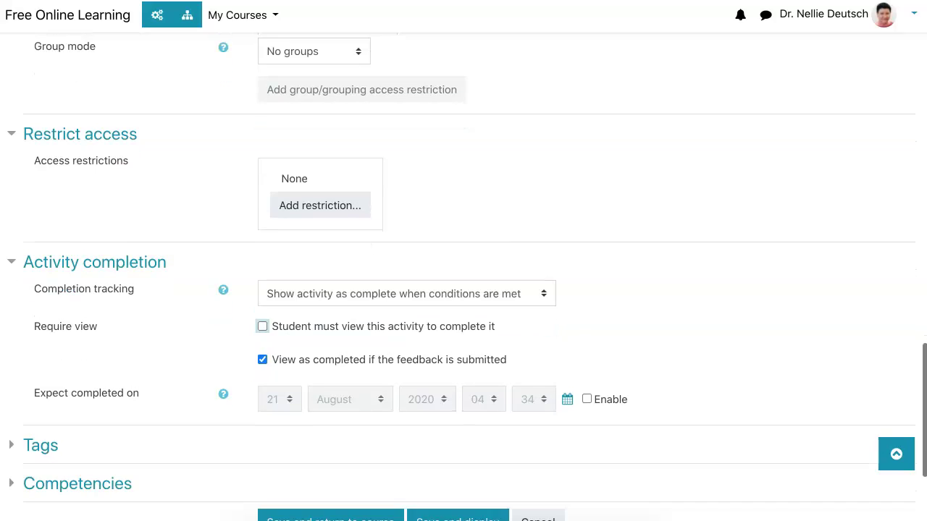
pyautogui.click(95, 336)
pyautogui.scroll(-2, 95, 335)
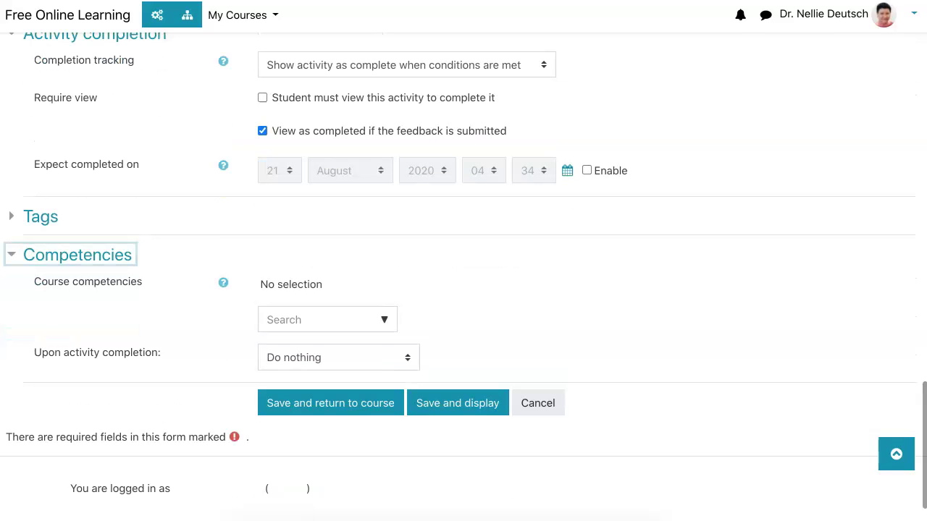
pyautogui.click(338, 357)
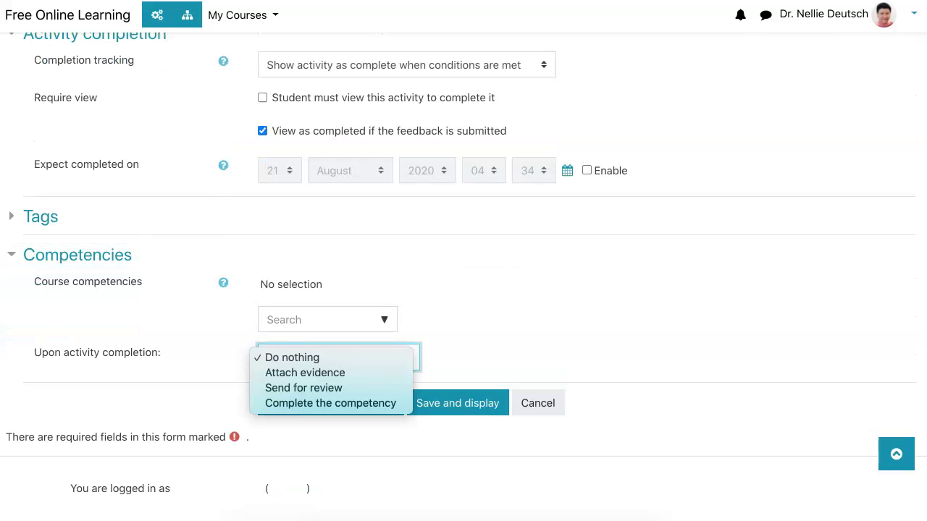
pyautogui.press('Return')
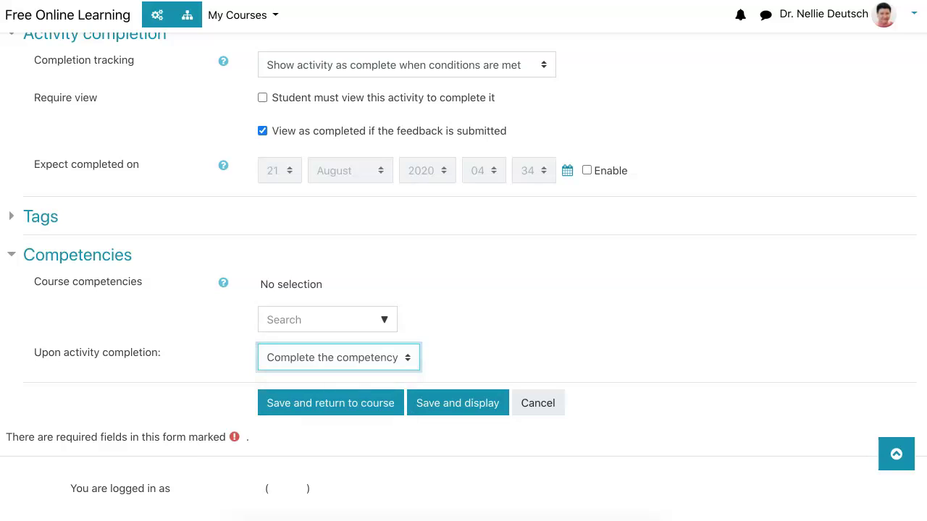
pyautogui.click(330, 403)
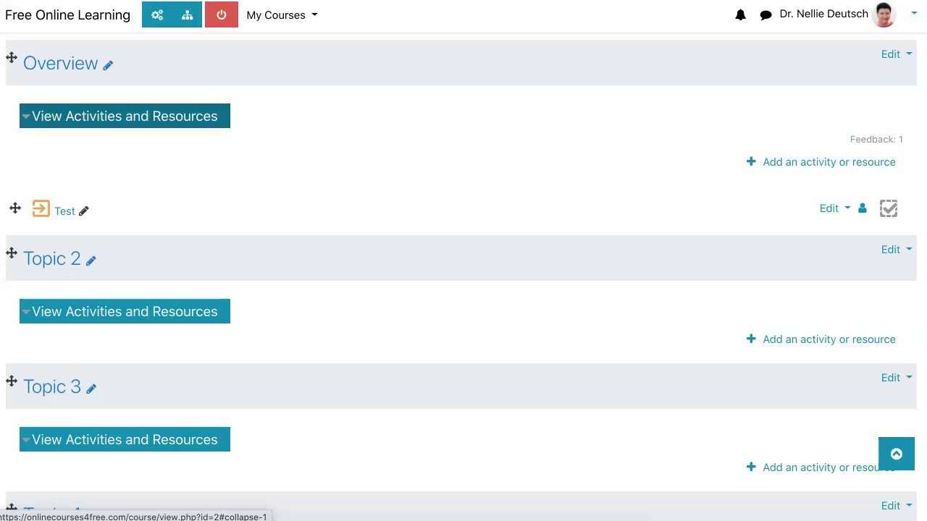
# - Re-expand the Overview activity list and glance at Test's editing menu
pyautogui.click(124, 116)
pyautogui.click(125, 116)
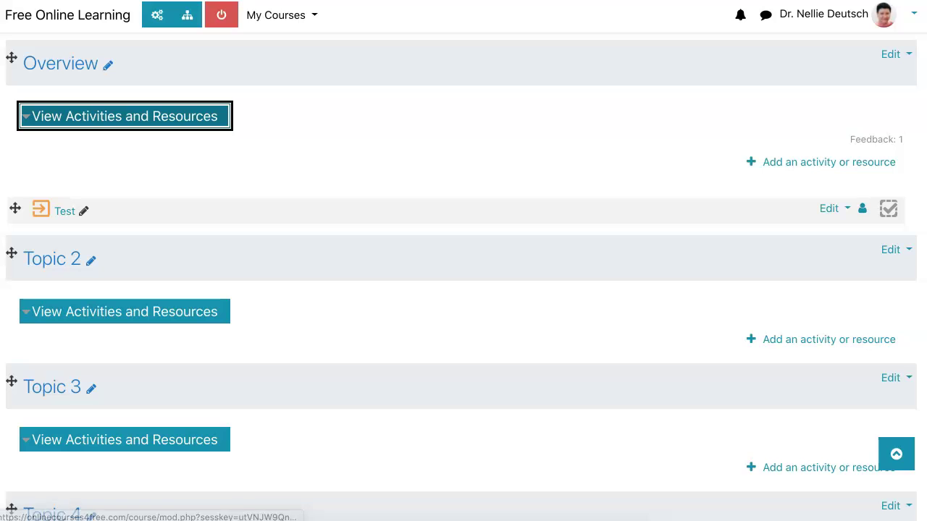
pyautogui.click(833, 209)
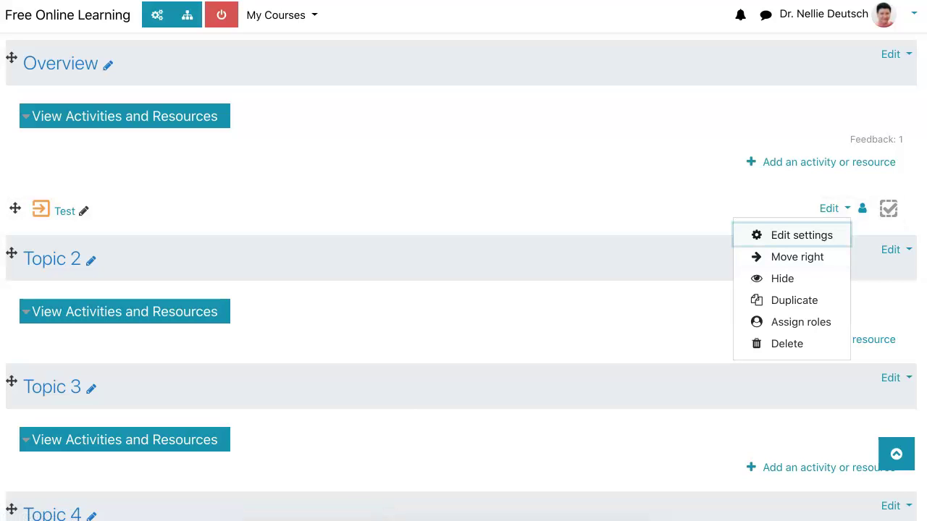
pyautogui.press('Escape')
# - Open the Test feedback, look at its Templates page, then go to Edit questions
pyautogui.click(64, 211)
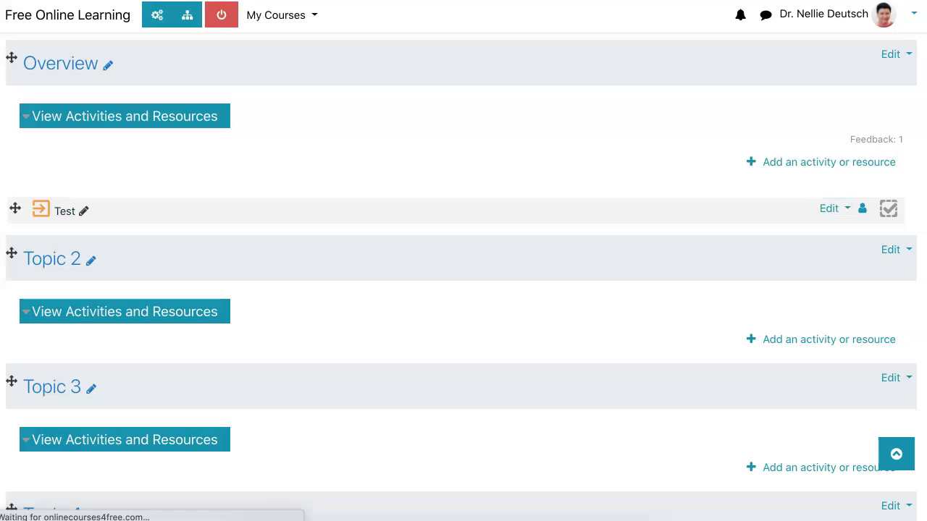
pyautogui.scroll(-1, 463, 282)
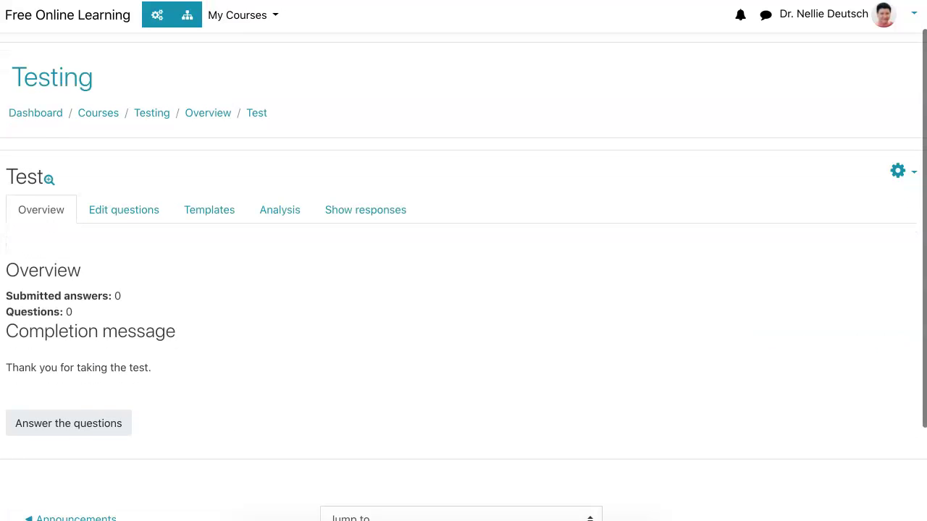
pyautogui.scroll(-3, 463, 283)
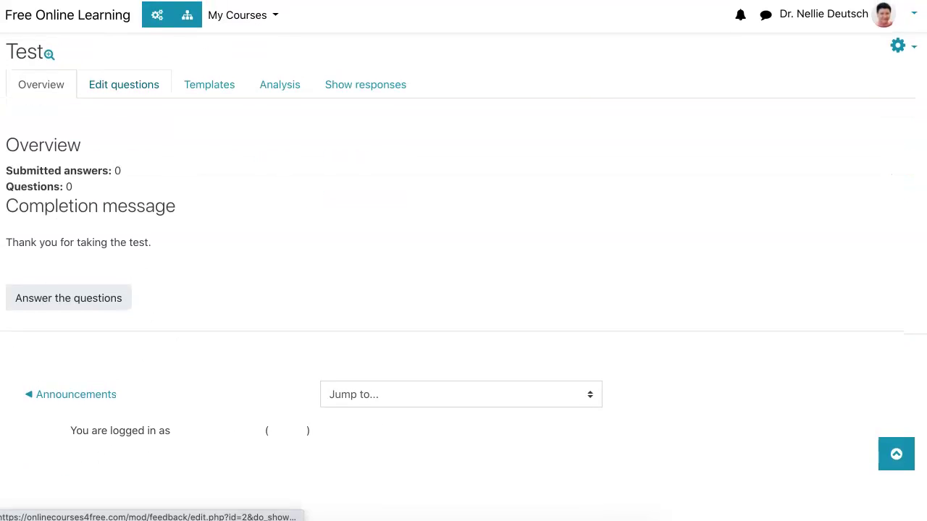
pyautogui.scroll(1, 464, 282)
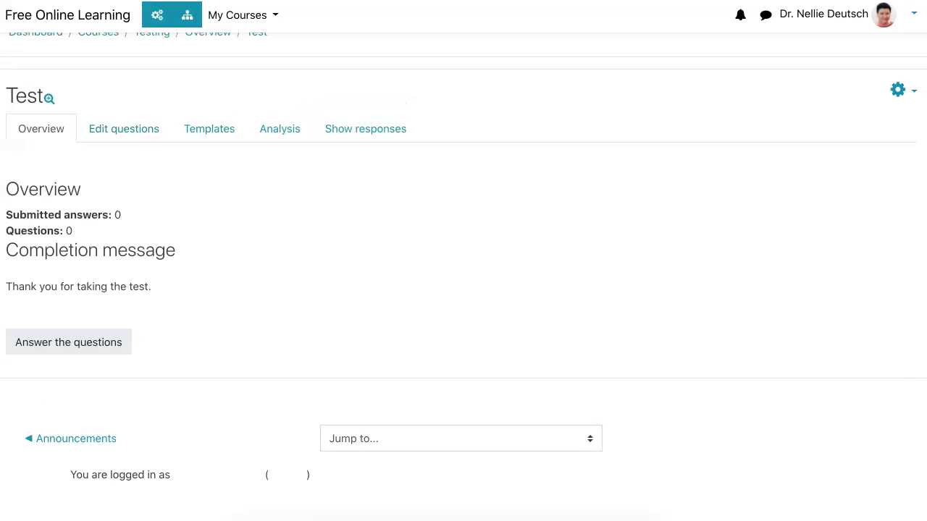
pyautogui.scroll(-1, 463, 283)
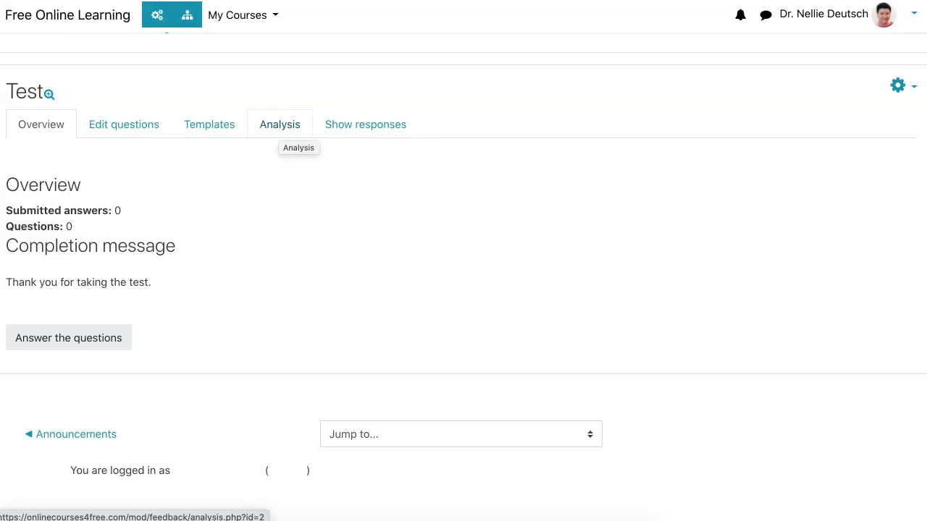
pyautogui.click(209, 125)
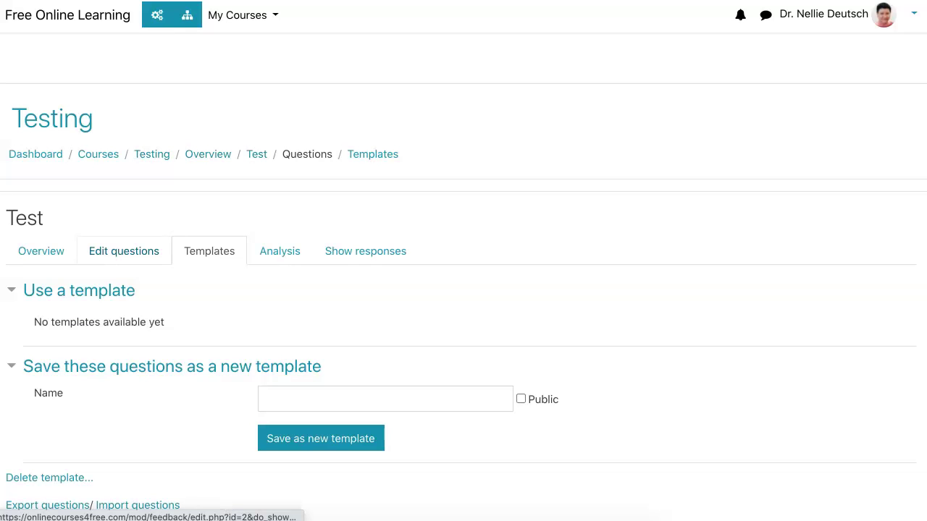
pyautogui.click(123, 250)
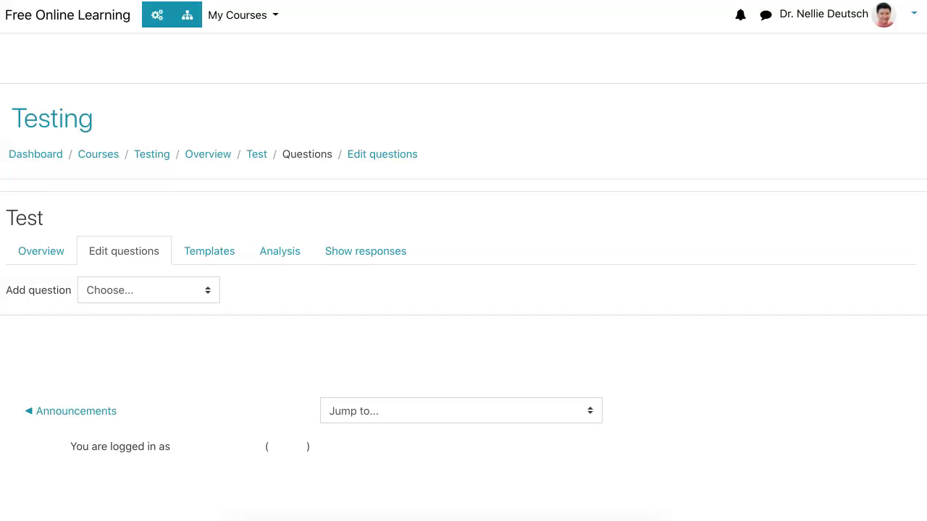
# - Add a Multiple choice question to the Test feedback
pyautogui.click(148, 290)
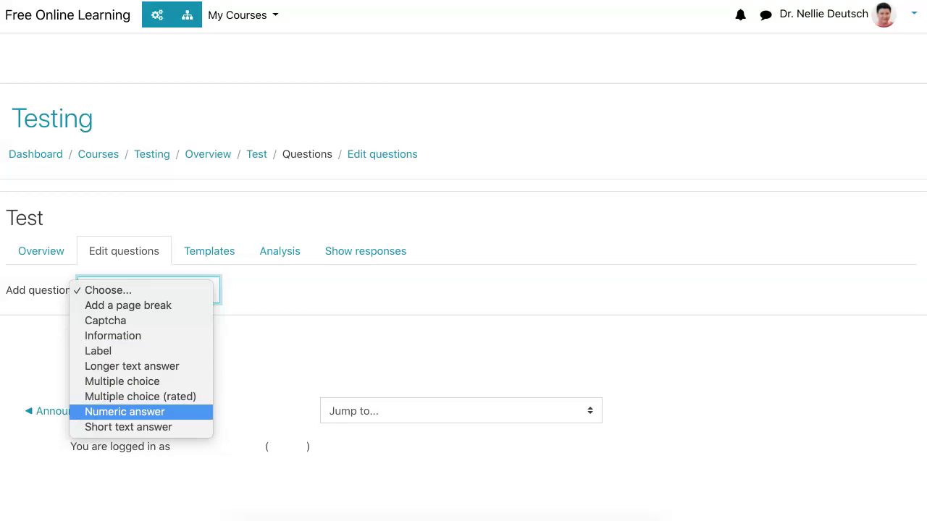
pyautogui.press('Escape')
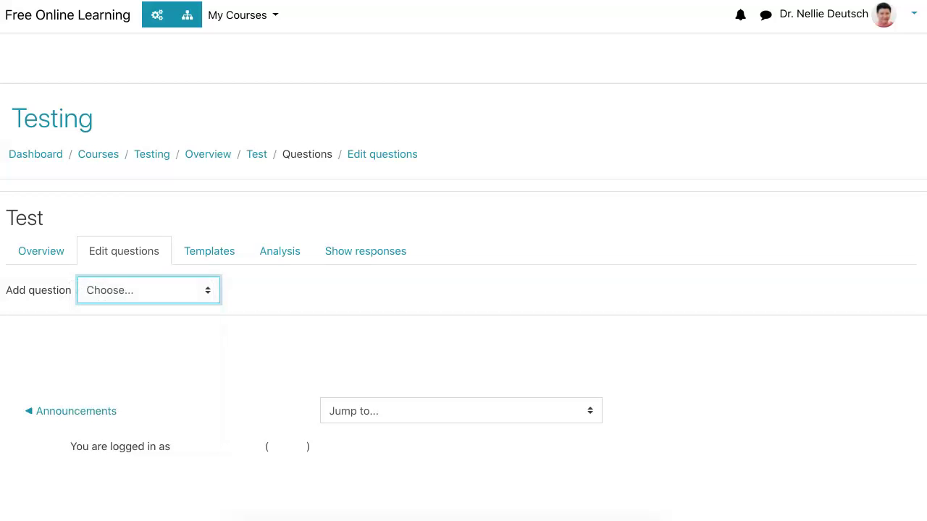
pyautogui.press('space')
pyautogui.press('Down')
pyautogui.press('Down')
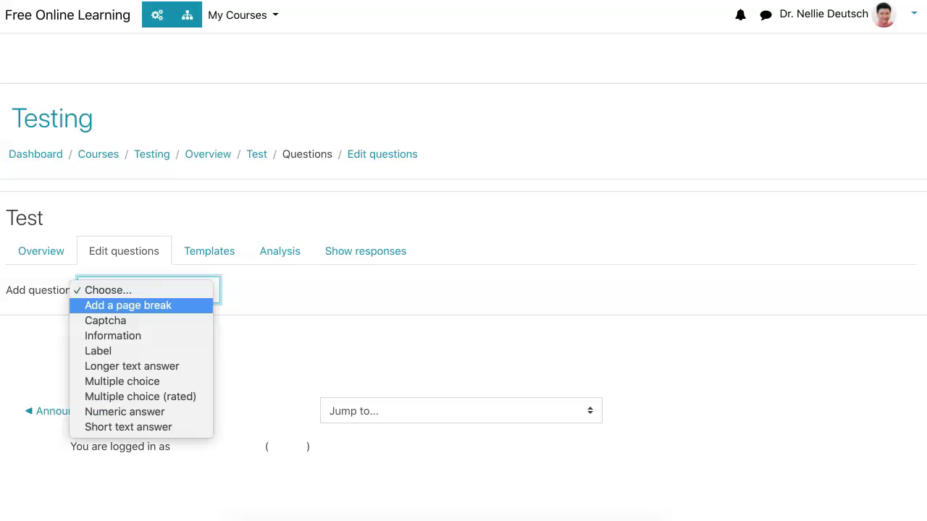
pyautogui.press('Return')
pyautogui.press('space')
pyautogui.press('Down')
pyautogui.press('Down')
pyautogui.press('Down')
pyautogui.press('Down')
pyautogui.press('Down')
pyautogui.press('Down')
pyautogui.press('Return')
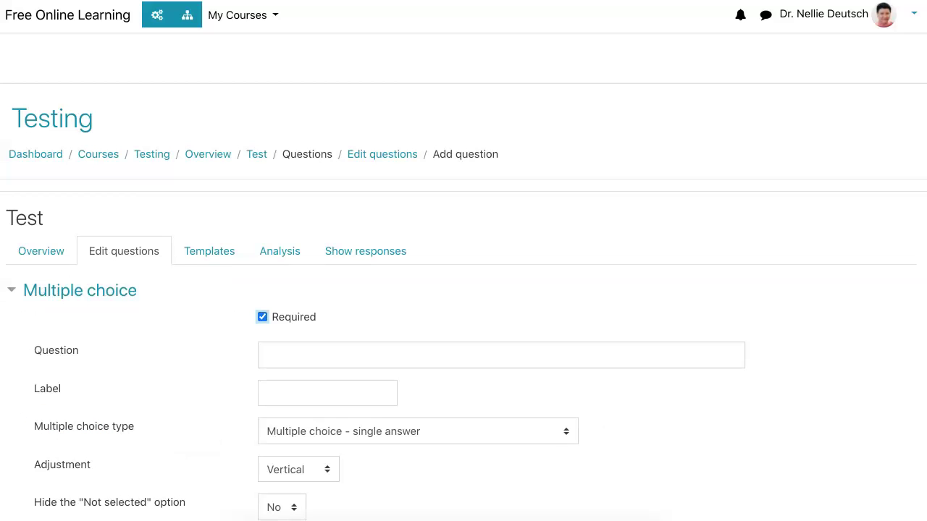
# - Enter the question 'Are you happy these days?' with label 'Happiness', keeping single answer type
pyautogui.press('Tab')
pyautogui.write('Are you happy these days?')
pyautogui.press('Tab')
pyautogui.write('Happiness')
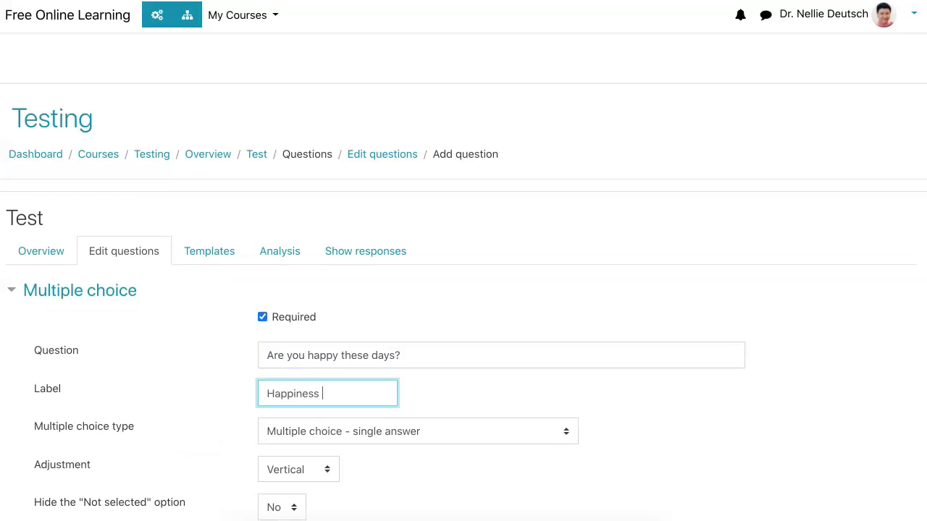
pyautogui.scroll(-3, 464, 254)
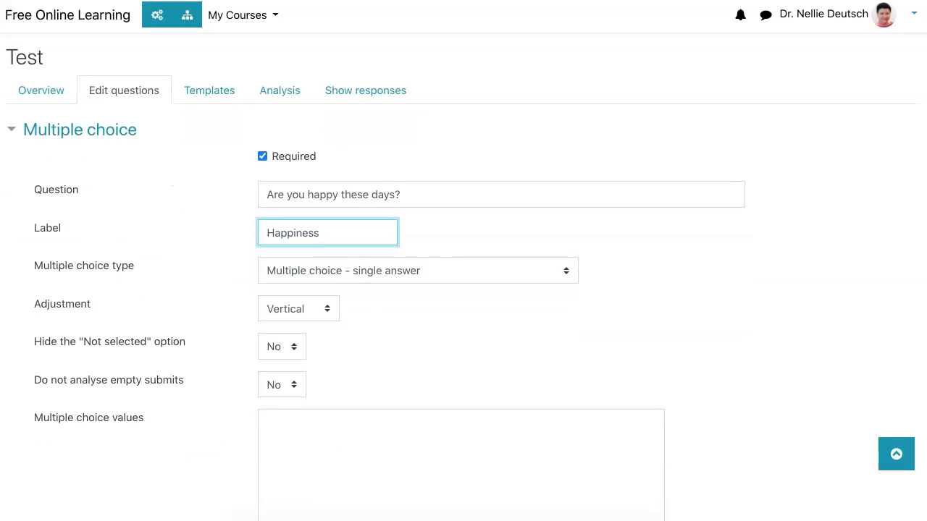
pyautogui.press('Tab')
pyautogui.press('space')
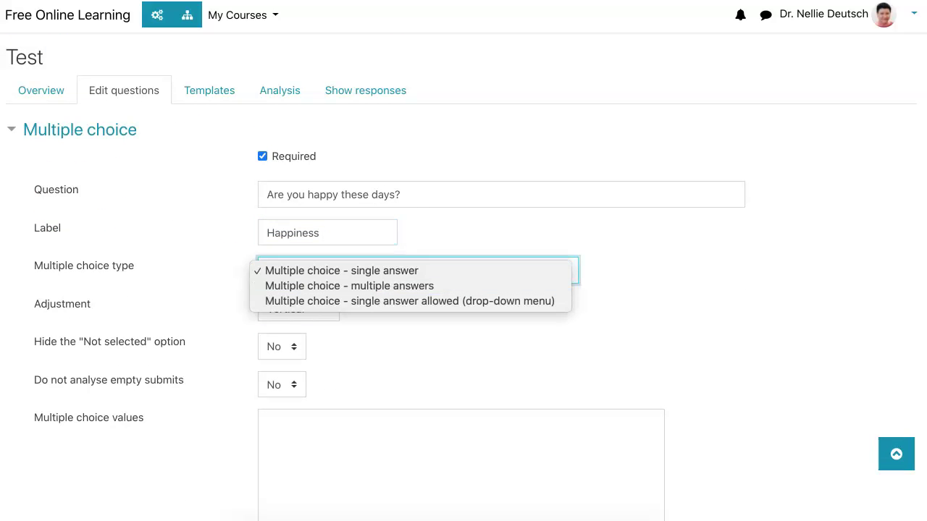
pyautogui.press('Return')
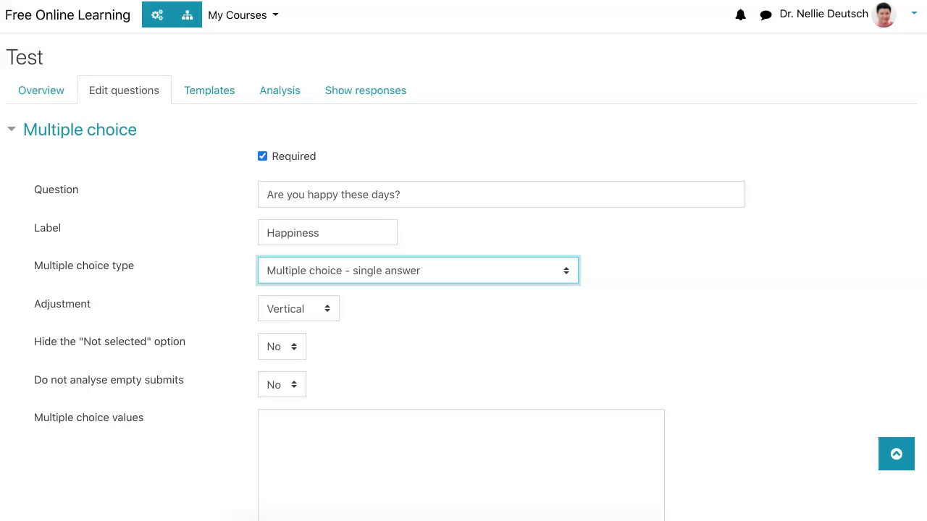
# - Leave hide not-selected at No, enter answer values Yes and No, and save the question
pyautogui.press('Tab')
pyautogui.press('Tab')
pyautogui.press('space')
pyautogui.press('Down')
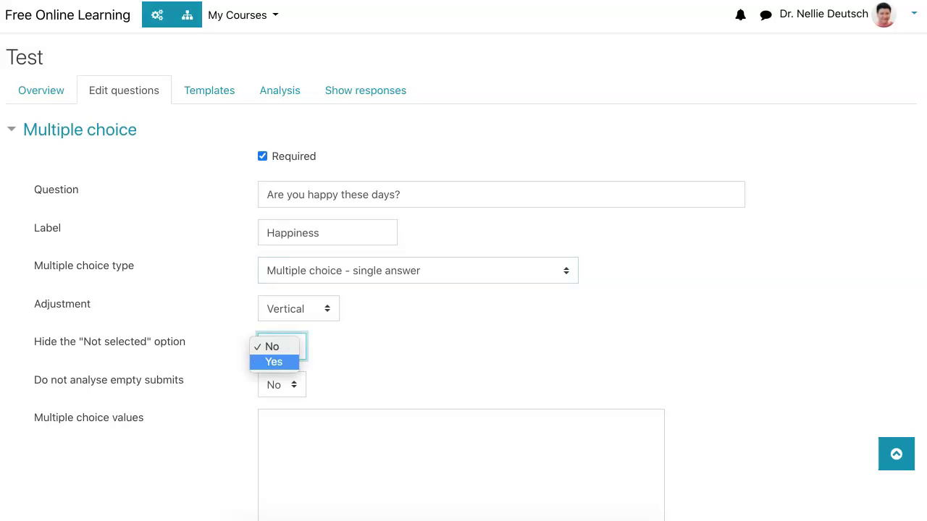
pyautogui.press('Return')
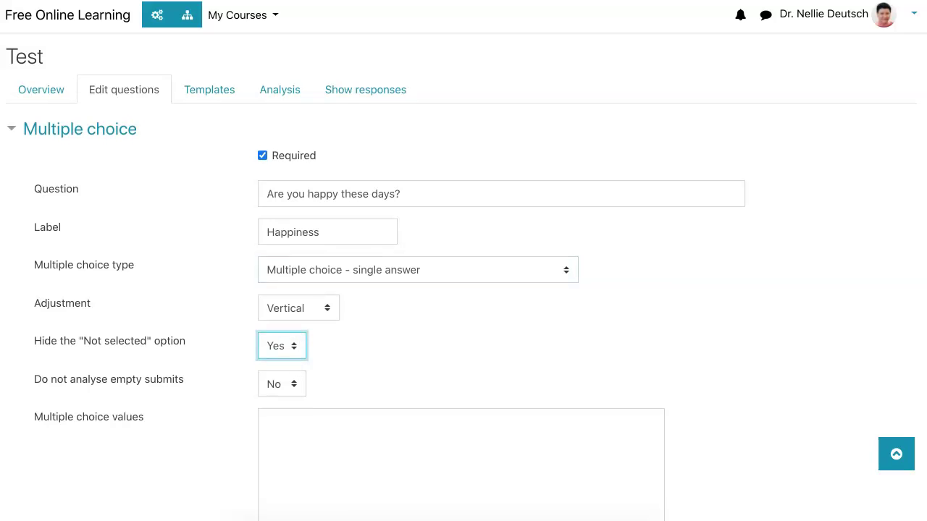
pyautogui.scroll(-1, 464, 275)
pyautogui.press('space')
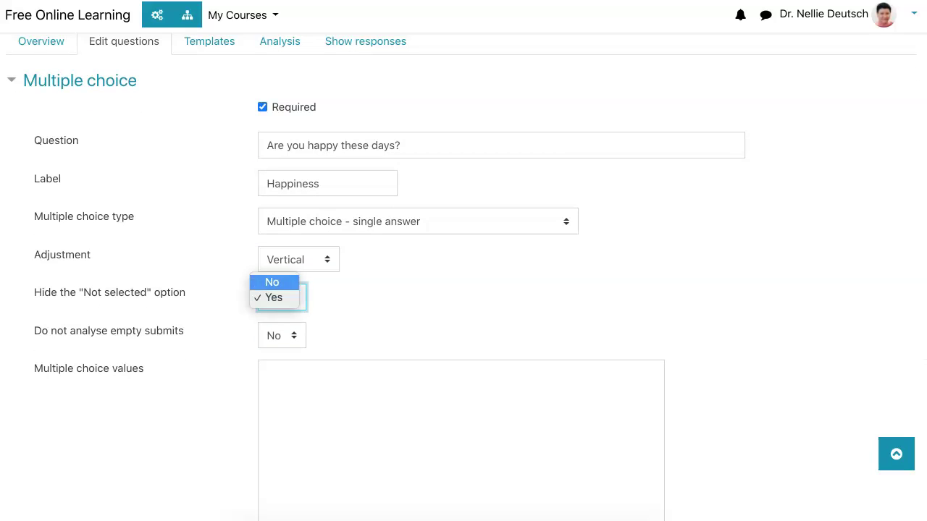
pyautogui.press('Return')
pyautogui.scroll(-2, 463, 289)
pyautogui.click(362, 406)
pyautogui.write('Yes ')
pyautogui.write('No')
pyautogui.scroll(-5, 464, 261)
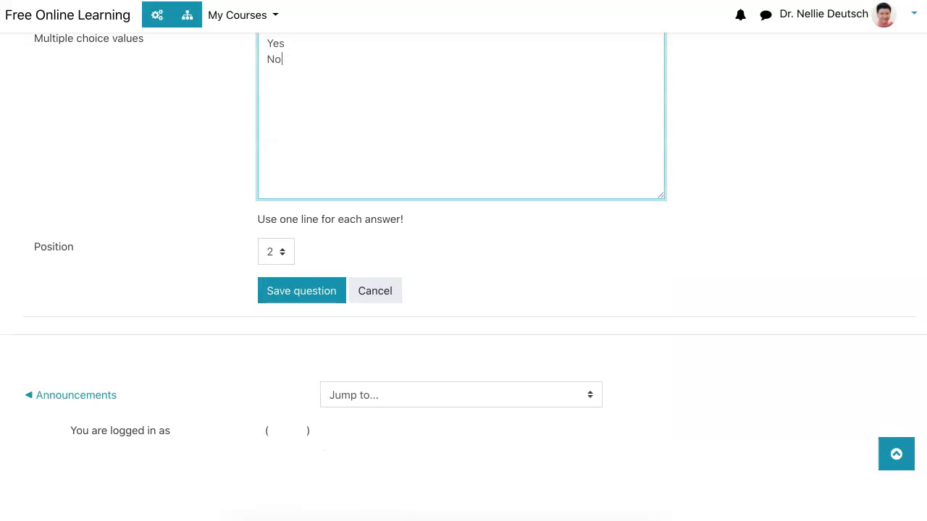
pyautogui.click(302, 290)
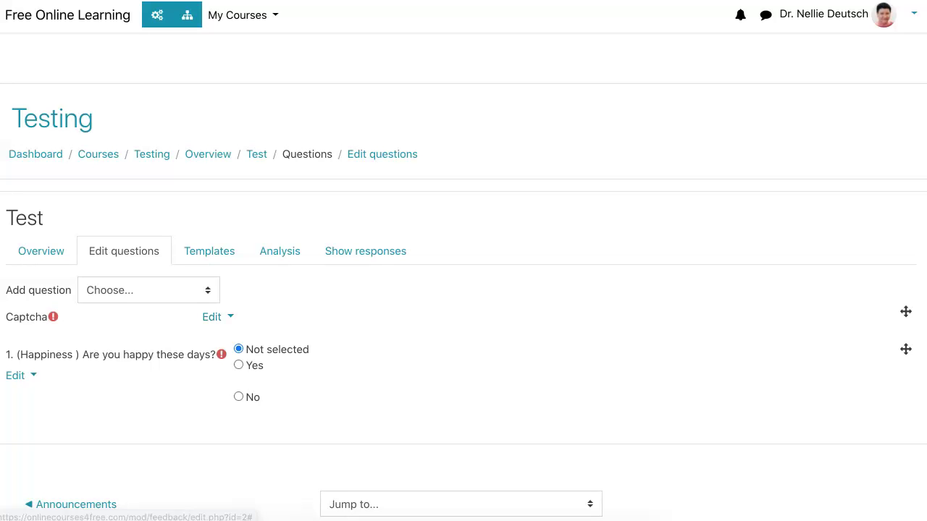
# - Check Test's overview and responses, then preview the form choosing Yes
pyautogui.click(42, 250)
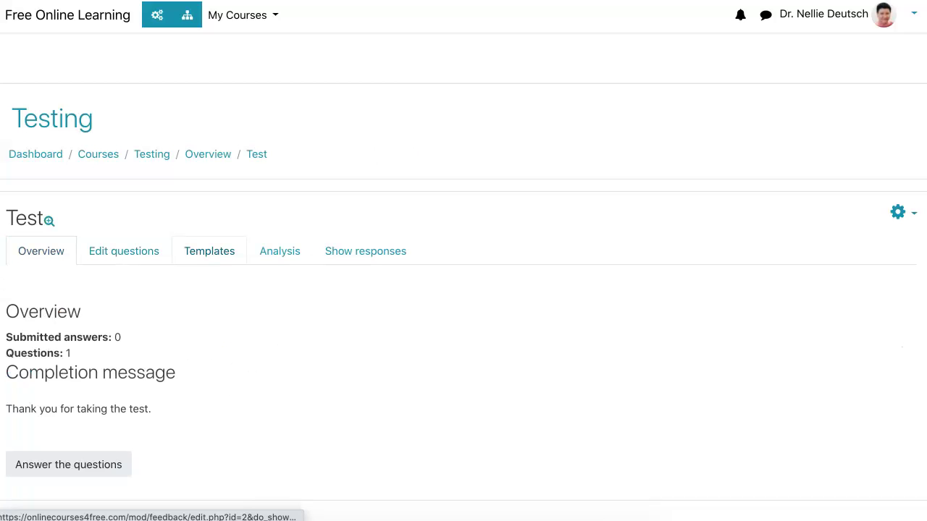
pyautogui.click(365, 251)
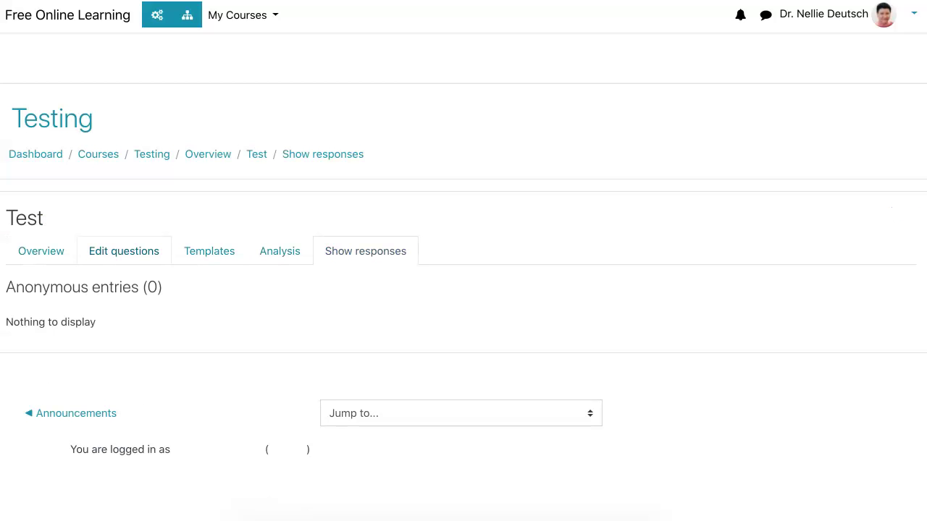
pyautogui.click(41, 251)
pyautogui.scroll(-3, 69, 326)
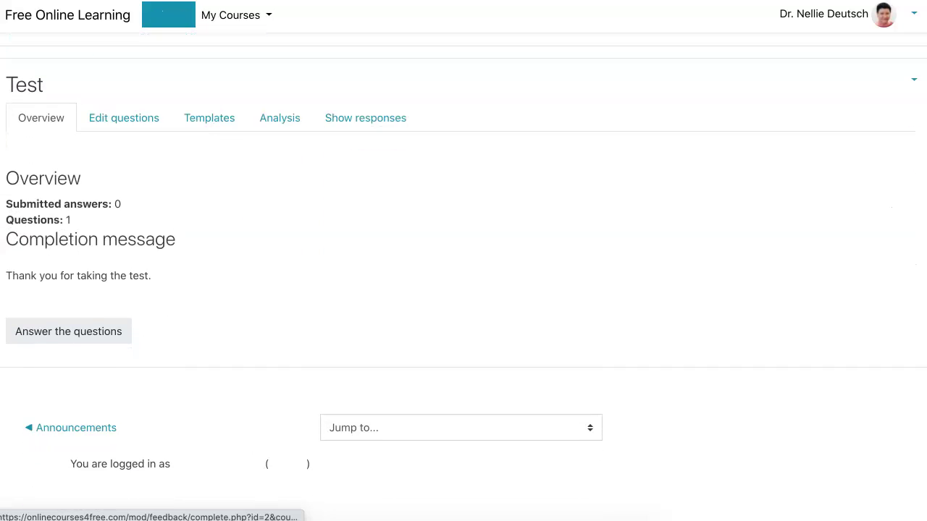
pyautogui.click(69, 326)
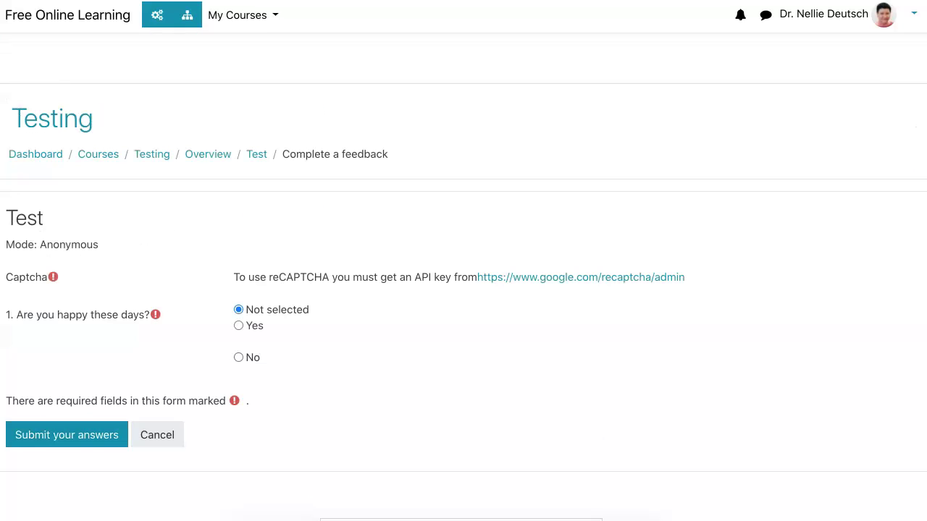
pyautogui.click(238, 326)
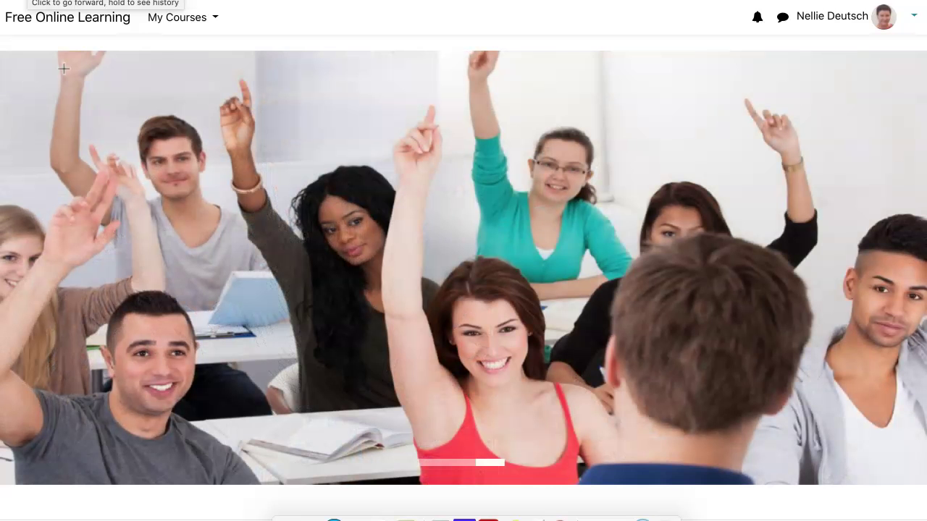
# - As the student, open Test in the Testing course and try submitting after the captcha
pyautogui.click(181, 18)
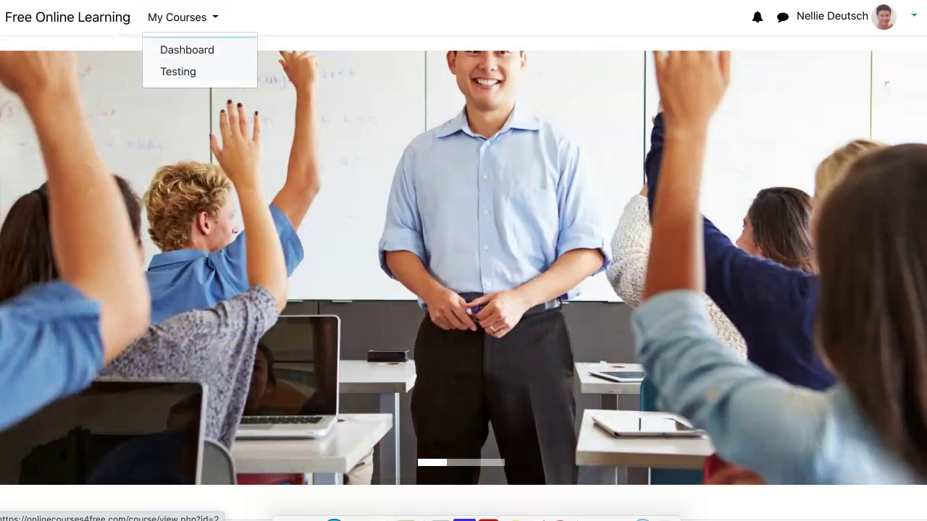
pyautogui.click(178, 71)
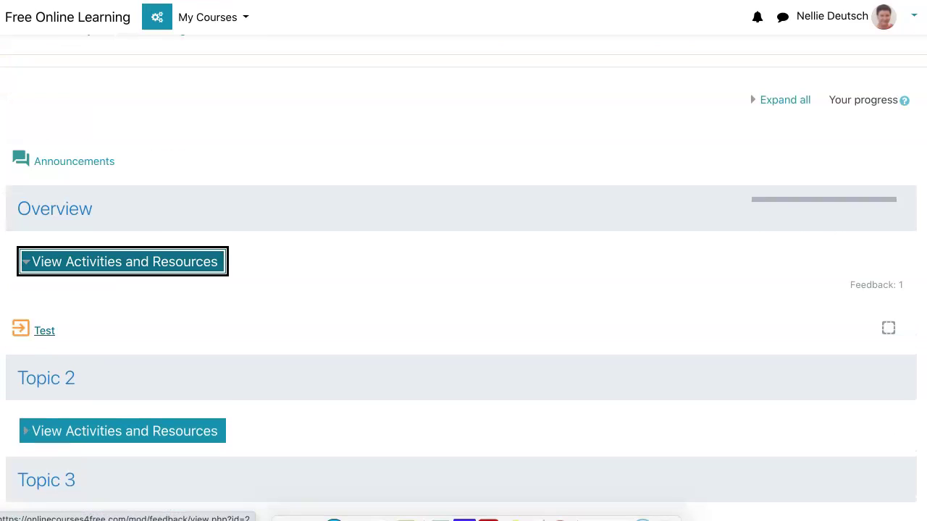
pyautogui.click(44, 330)
pyautogui.click(68, 286)
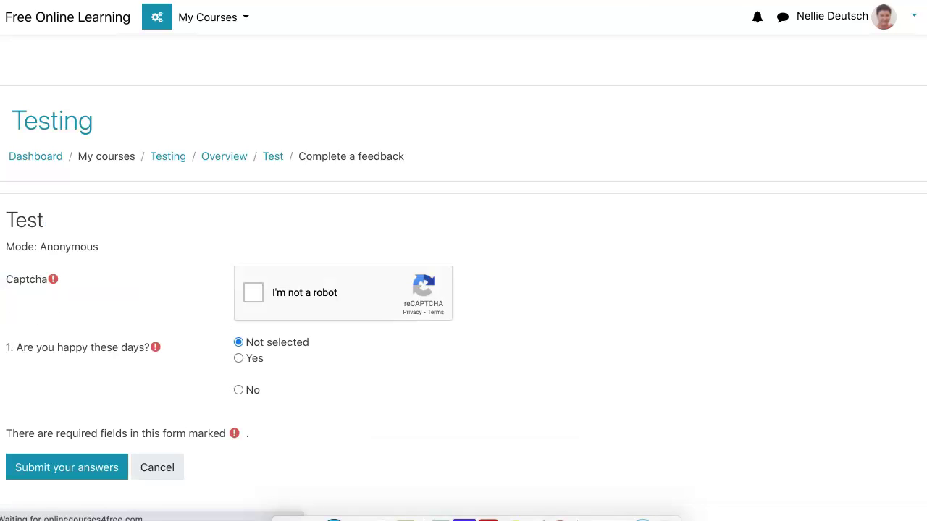
pyautogui.click(254, 293)
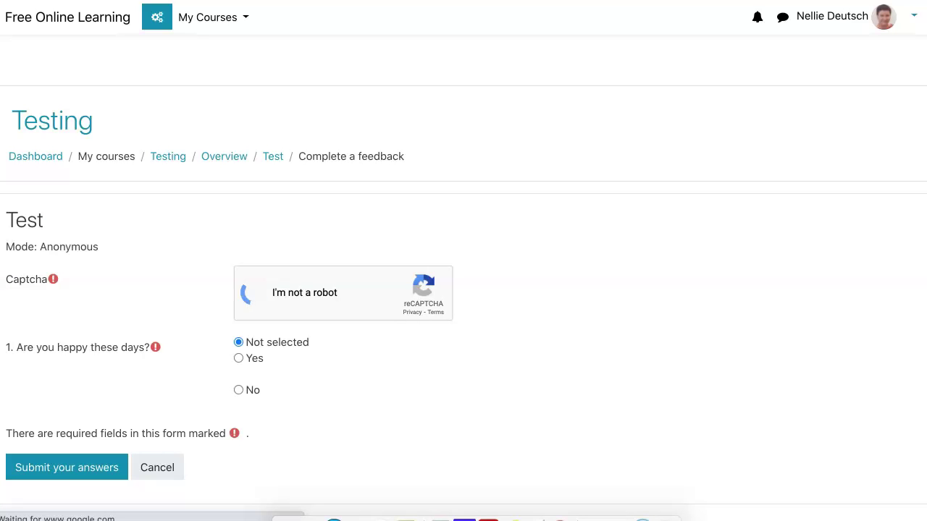
pyautogui.click(67, 467)
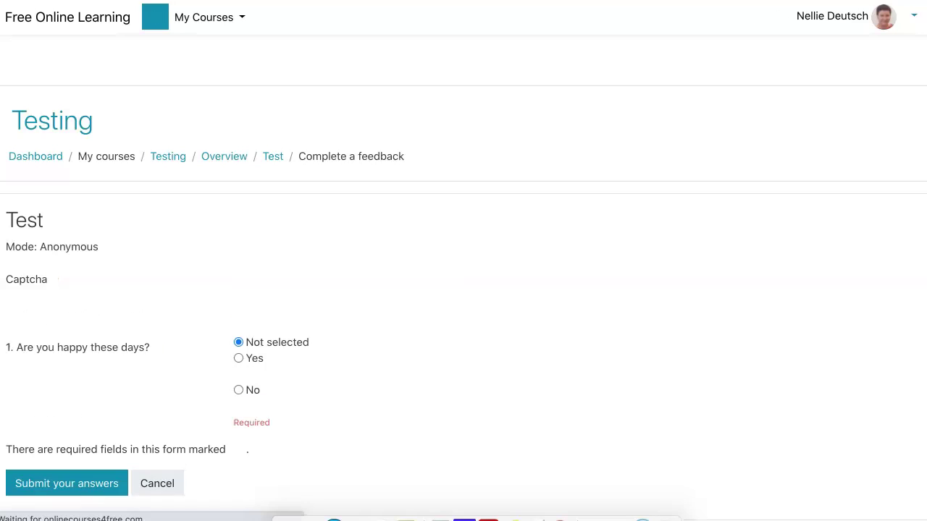
# - Answer Yes, re-tick the captcha, submit, and return to the course to see Test completed
pyautogui.click(238, 358)
pyautogui.click(67, 482)
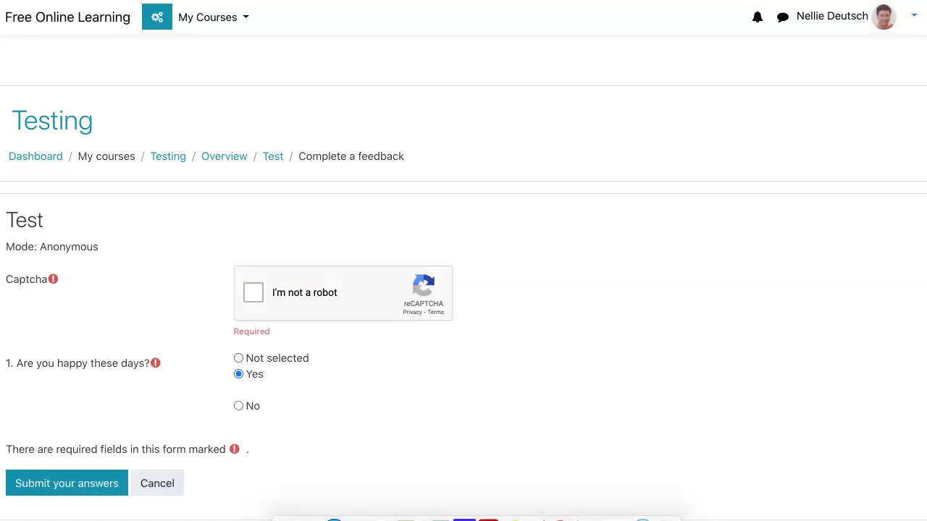
pyautogui.click(253, 292)
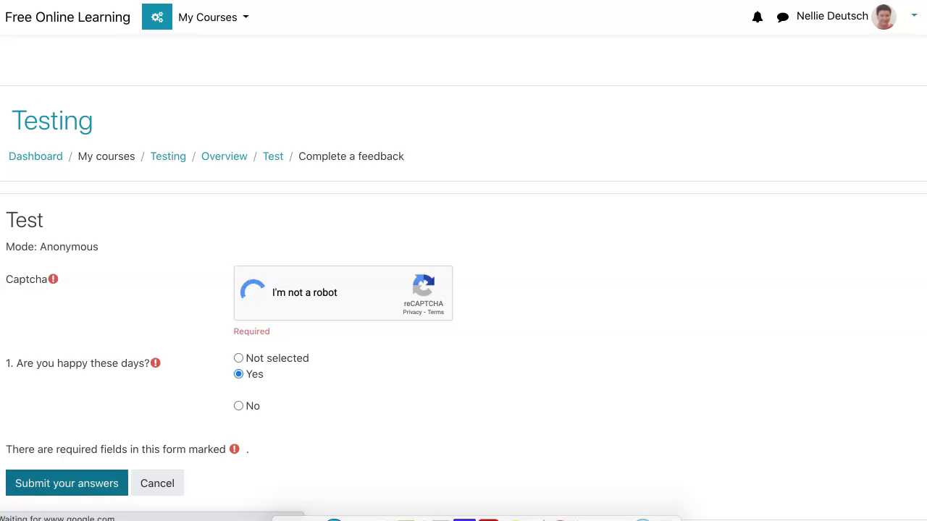
pyautogui.click(66, 483)
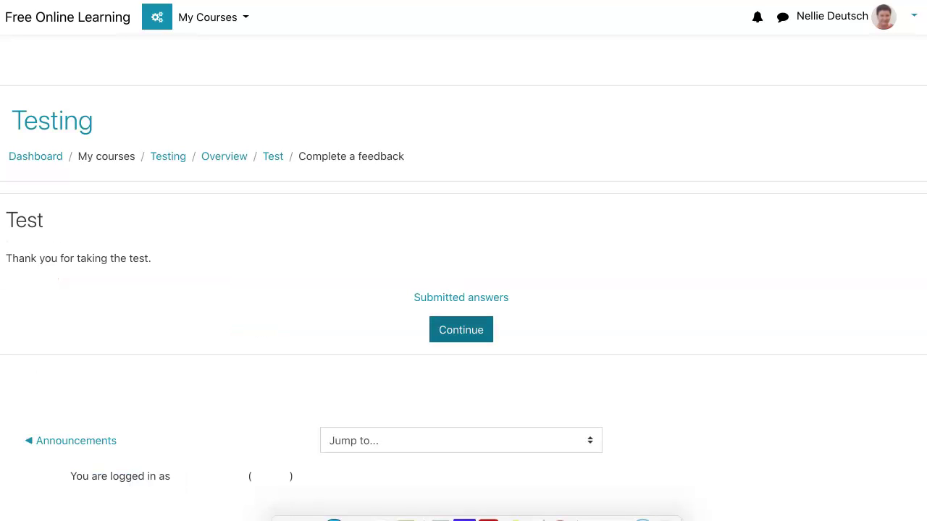
pyautogui.click(461, 330)
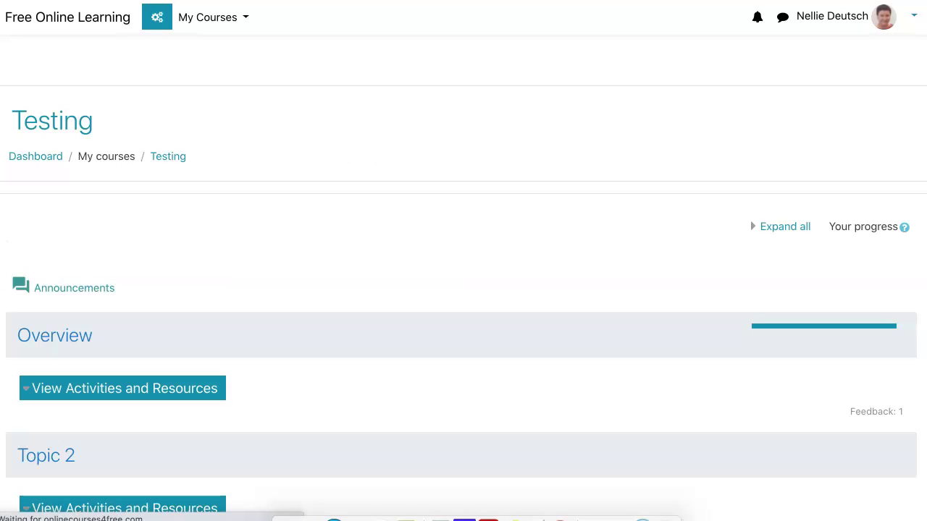
pyautogui.scroll(-2, 464, 290)
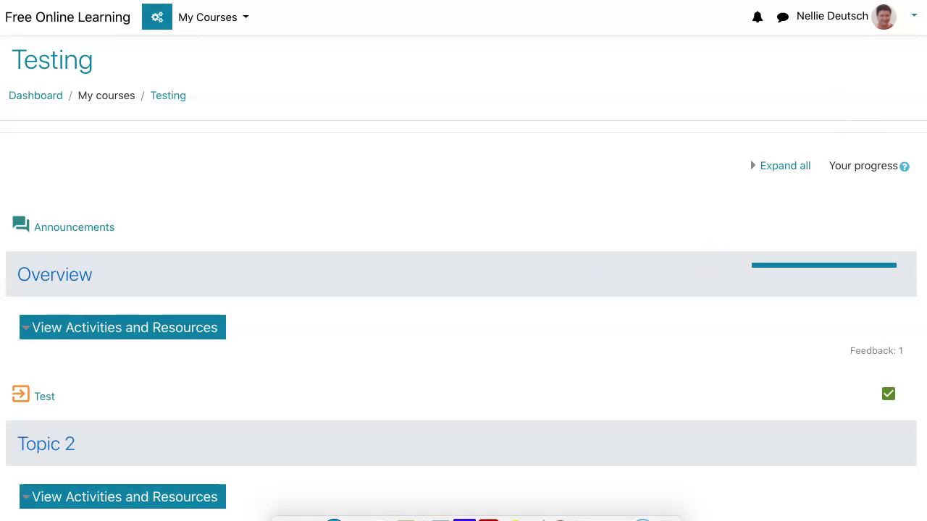
pyautogui.scroll(-4, 464, 278)
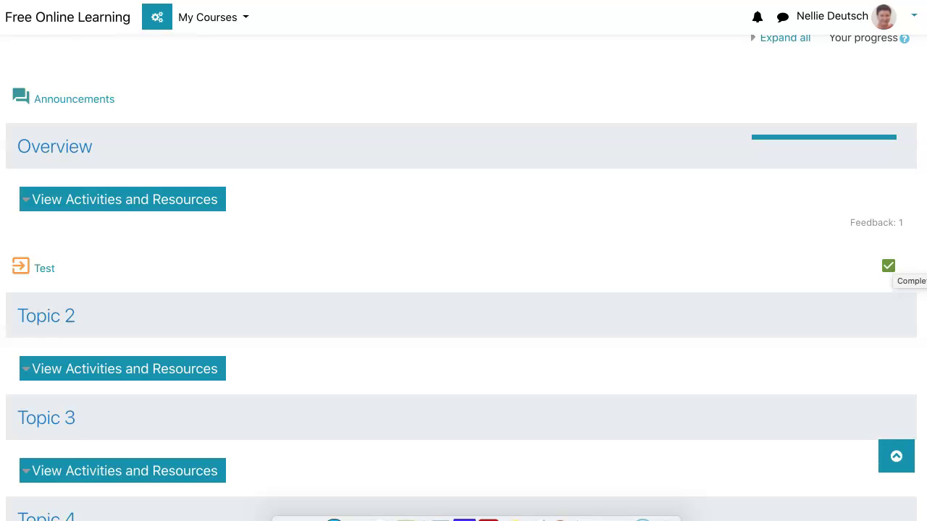
pyautogui.scroll(3, 463, 278)
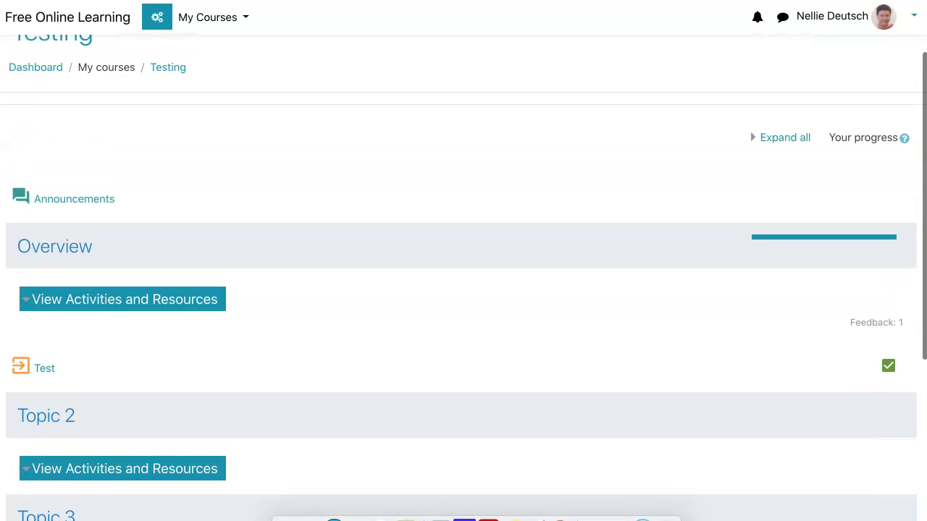
pyautogui.scroll(-3, 463, 278)
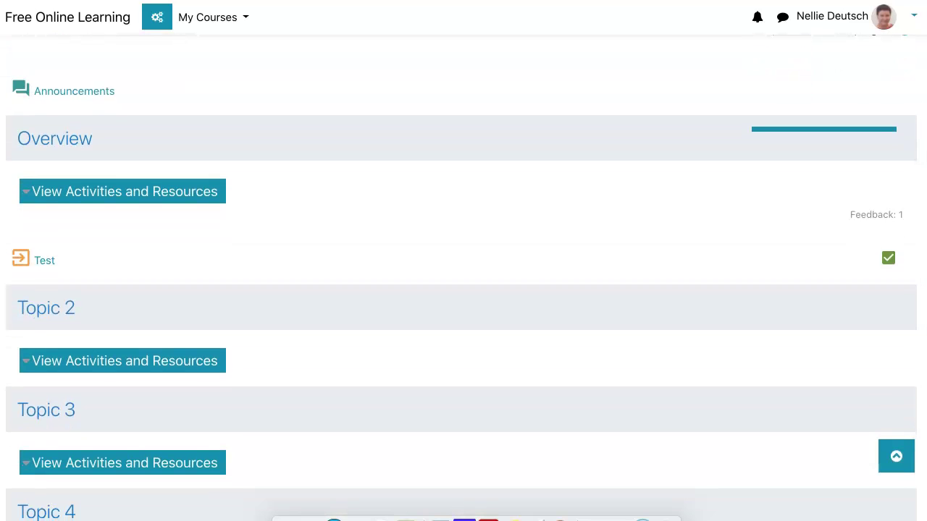
pyautogui.scroll(-1, 463, 278)
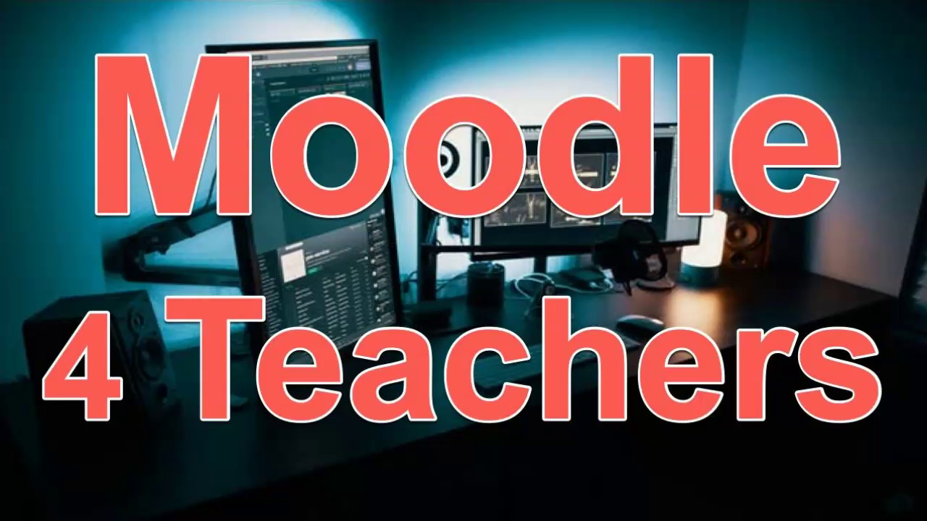